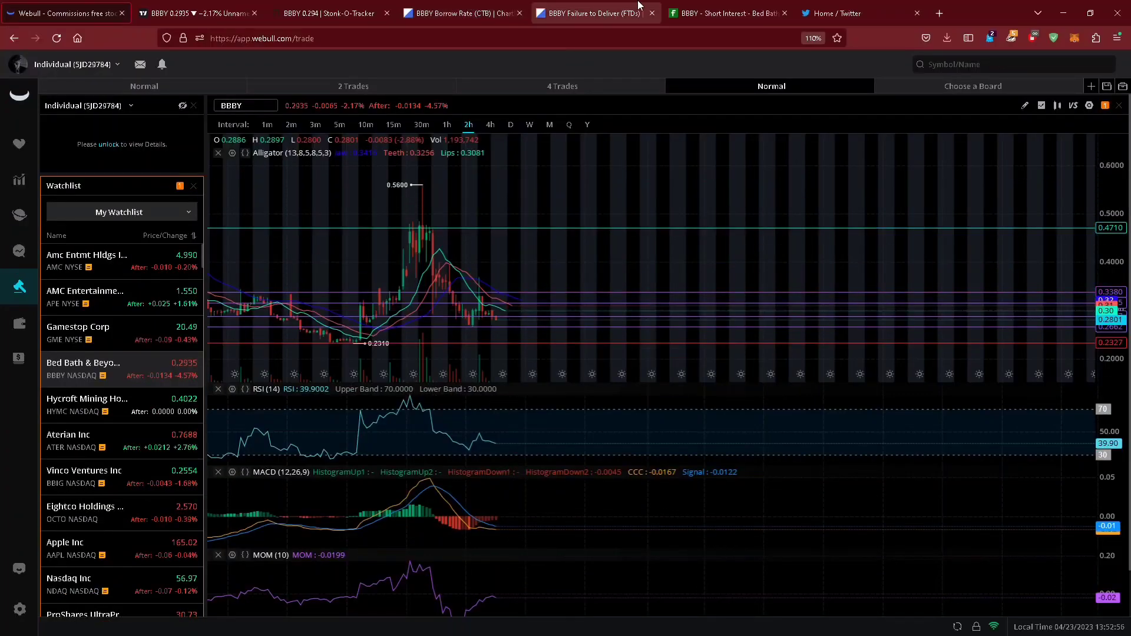
Switch to Fintel's BBBY short-interest page showing 17.53% of float shorted.
{"action": "left_click", "coordinate": [704, 6]}
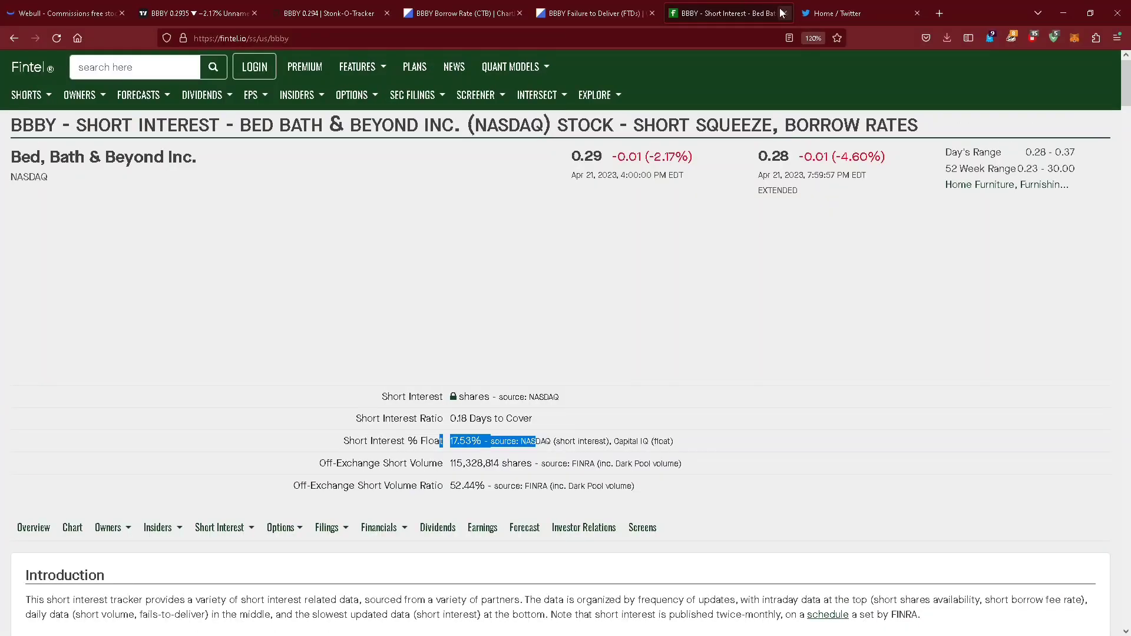
On ChartExchange's BBBY fails-to-deliver page, highlight the FTD rows from 2023-03-31 back to 2023-03-08.
{"action": "left_click", "coordinate": [584, 13]}
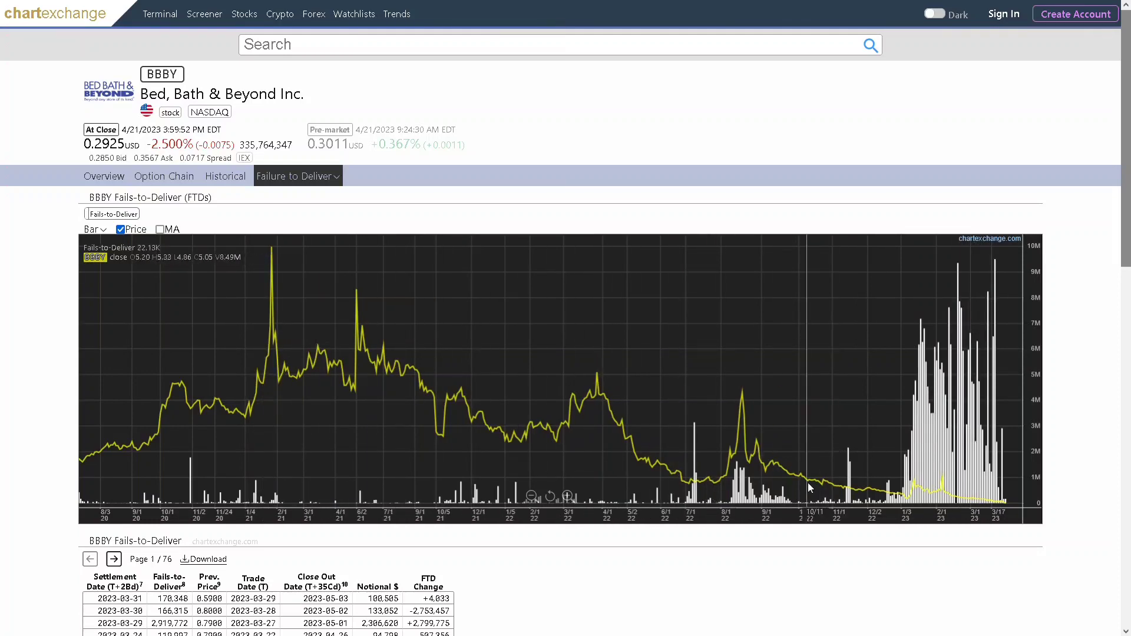
{"action": "scroll", "coordinate": [312, 423], "scroll_direction": "down", "scroll_amount": 3}
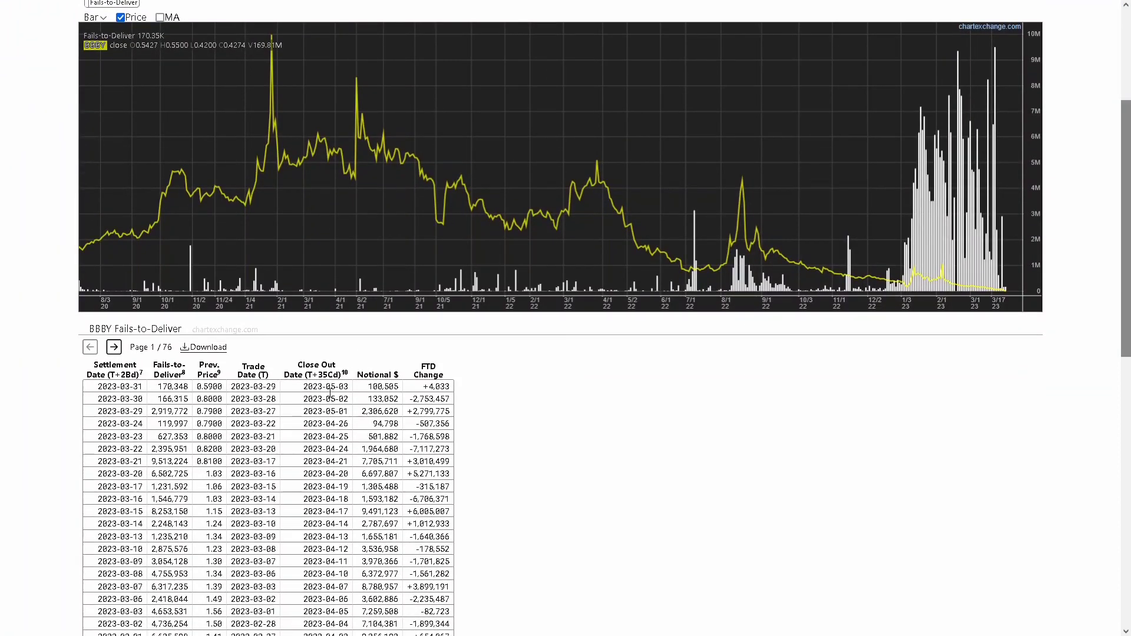
{"action": "left_click_drag", "start_coordinate": [330, 395], "coordinate": [395, 576]}
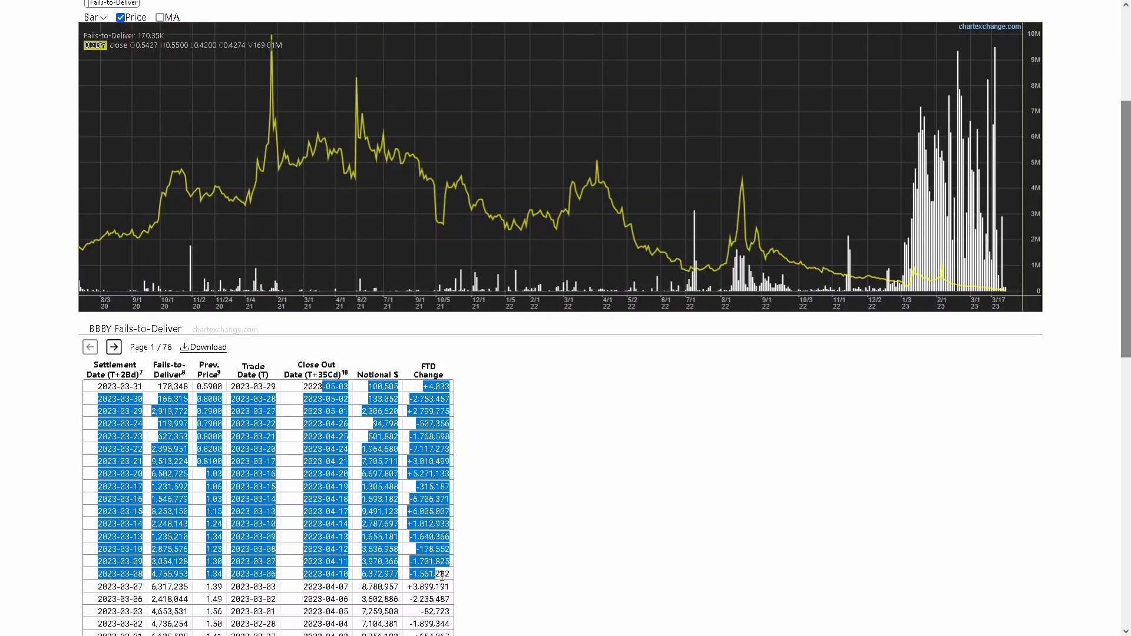
{"action": "mouse_move", "coordinate": [206, 5]}
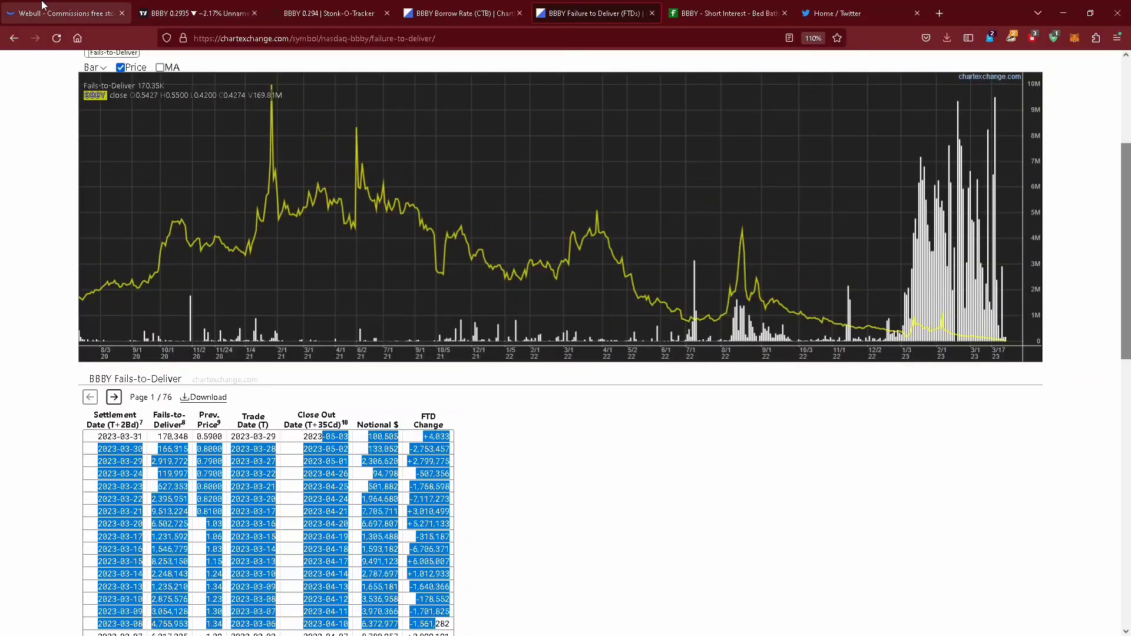
On the zoomed-out Webull BBBY 2h chart, drag the purple horizontal line down to about 0.62.
{"action": "left_click", "coordinate": [42, 5]}
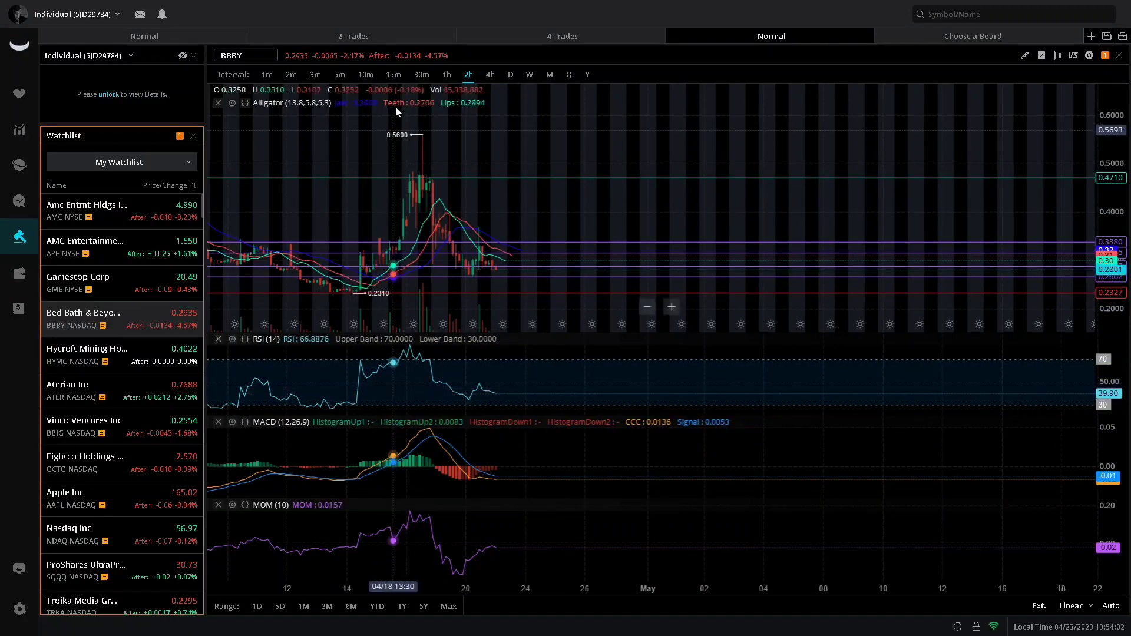
{"action": "scroll", "coordinate": [447, 245], "scroll_direction": "down", "scroll_amount": 2}
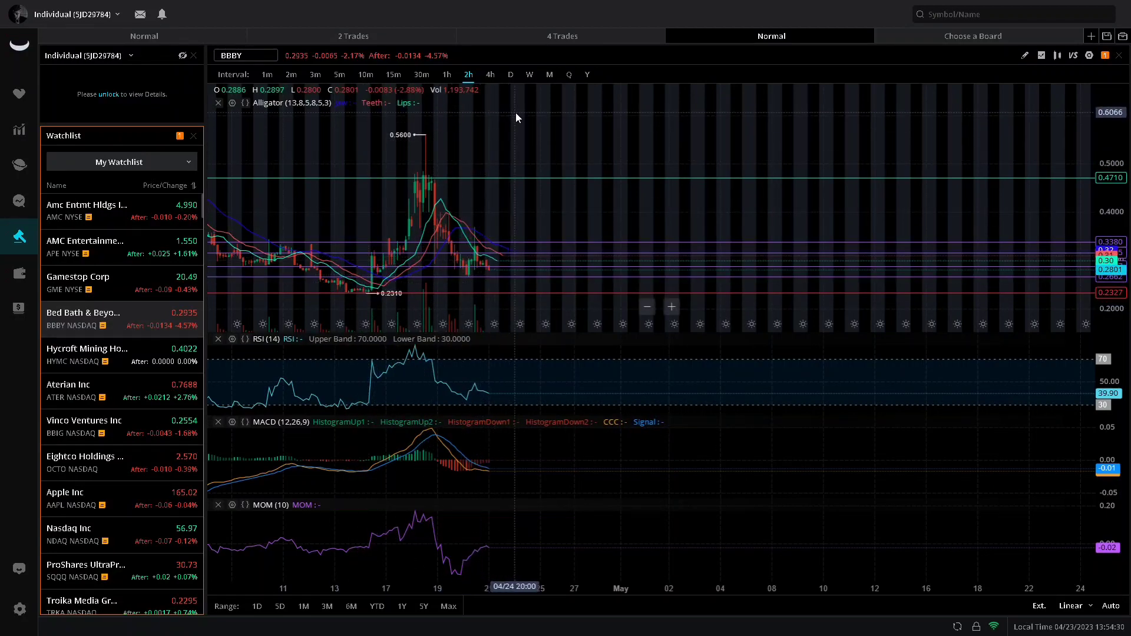
{"action": "scroll", "coordinate": [542, 181], "scroll_direction": "down", "scroll_amount": 5}
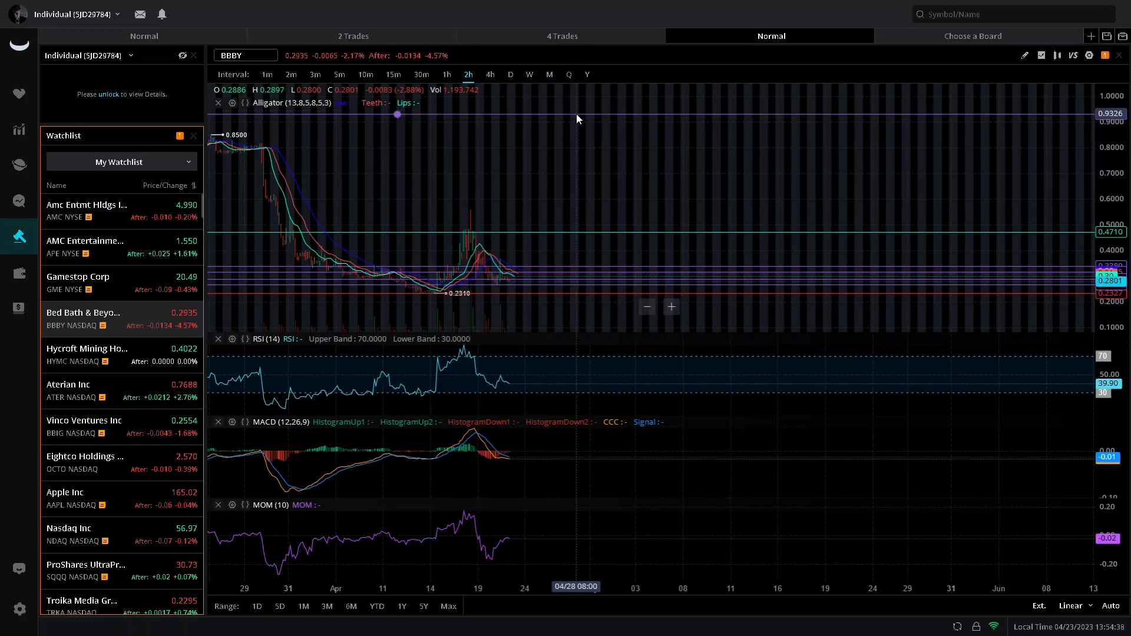
{"action": "left_click_drag", "start_coordinate": [576, 114], "coordinate": [596, 203]}
{"action": "scroll", "coordinate": [570, 154], "scroll_direction": "down", "scroll_amount": 2}
{"action": "scroll", "coordinate": [571, 154], "scroll_direction": "down", "scroll_amount": 1}
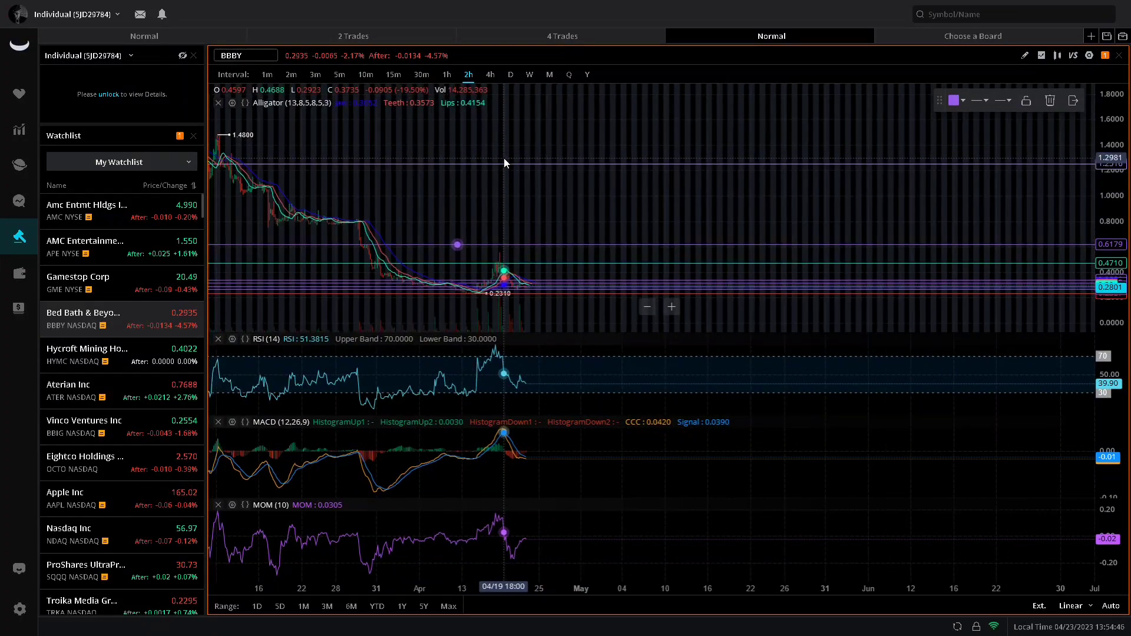
{"action": "mouse_move", "coordinate": [101, 5]}
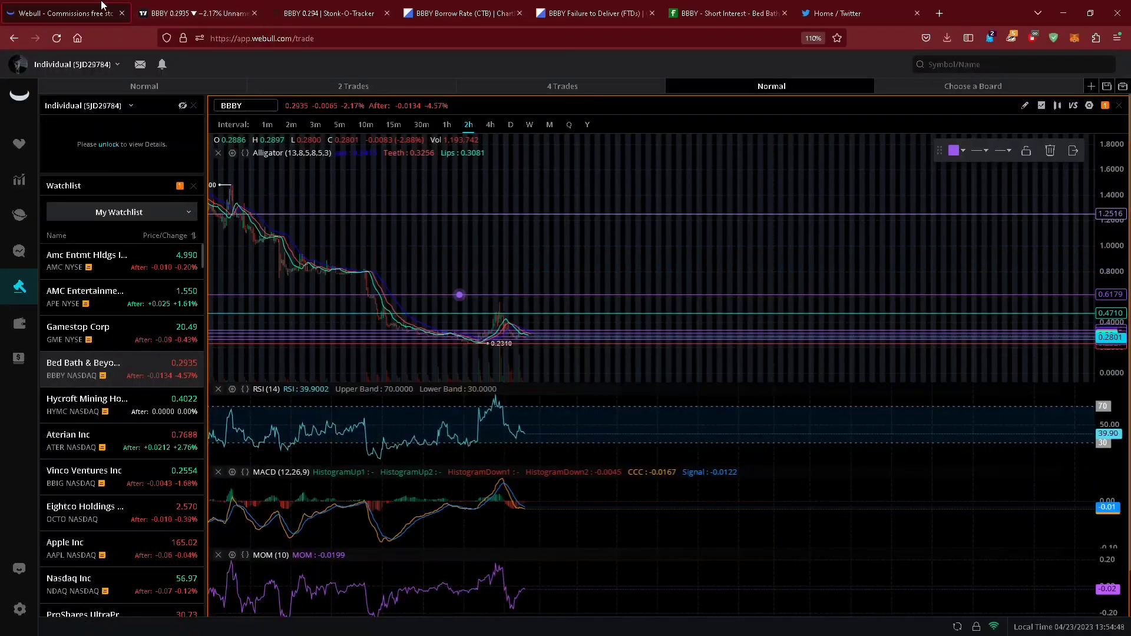
Open the Stonk-O-Tracker BBBY option chain for the Apr 21 2023 expiry.
{"action": "left_click", "coordinate": [209, 11]}
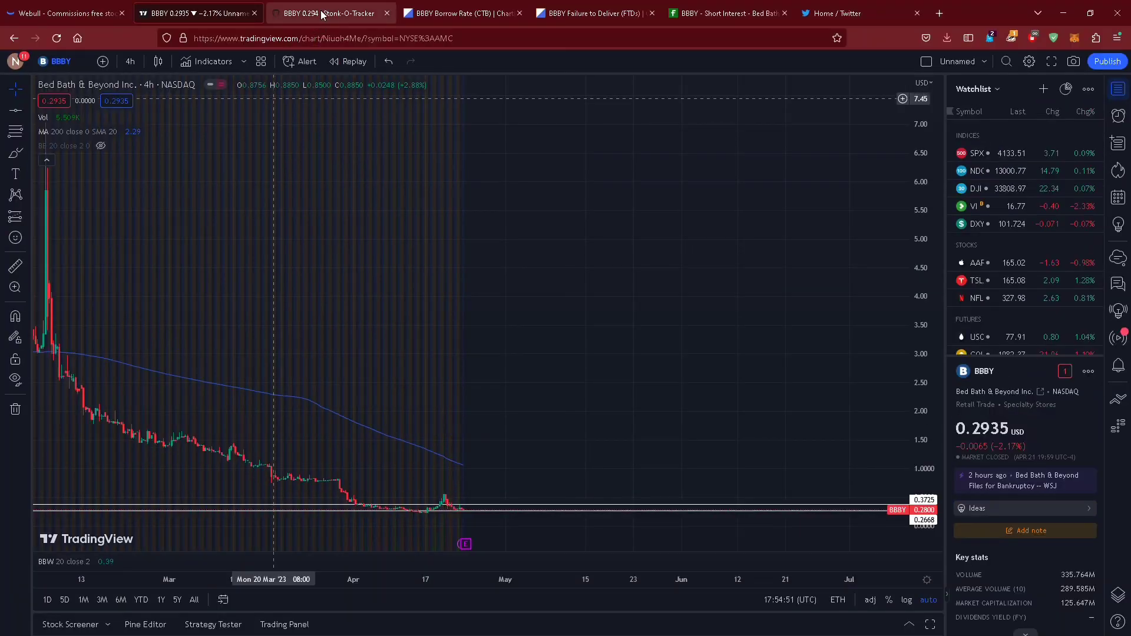
{"action": "left_click", "coordinate": [319, 23]}
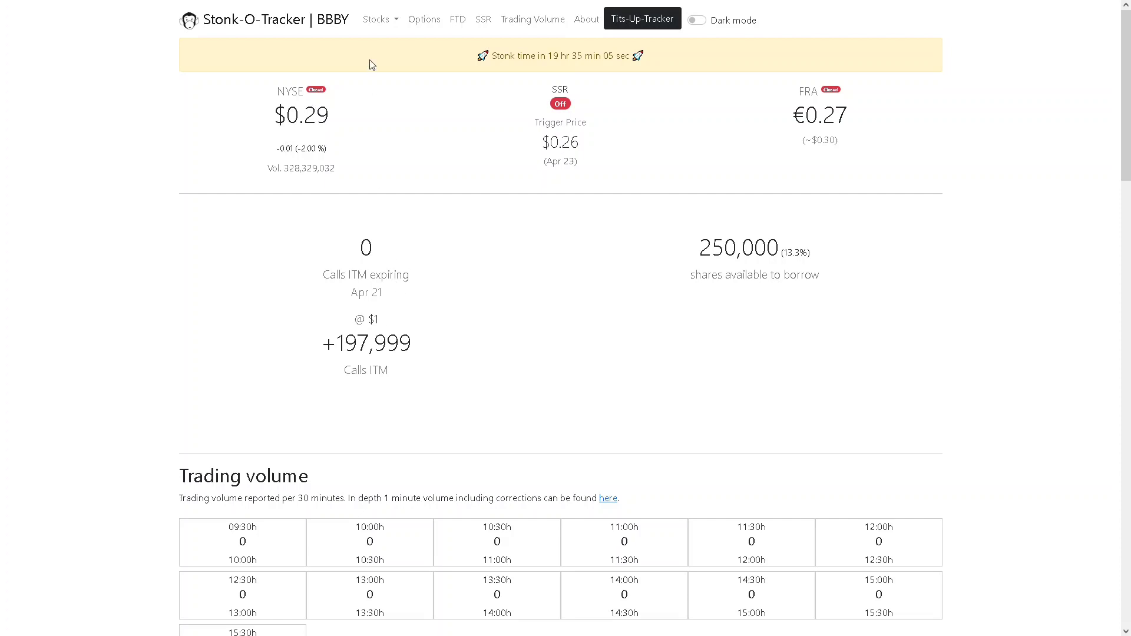
{"action": "left_click", "coordinate": [423, 22]}
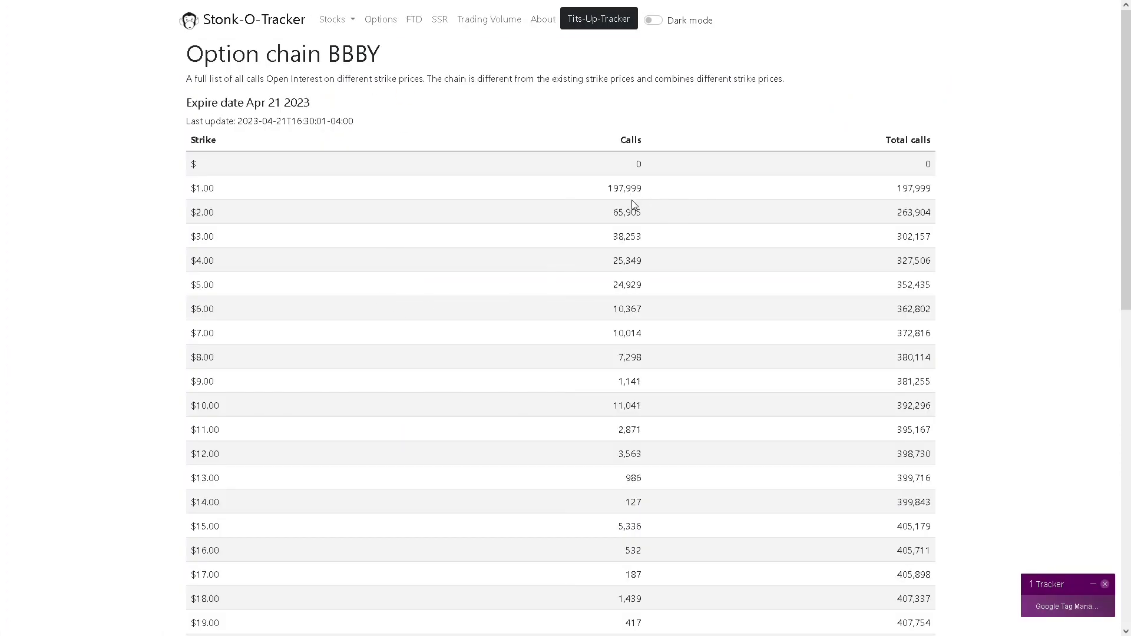
Highlight the call counts from the $1.00 strike down through $19.00.
{"action": "left_click_drag", "start_coordinate": [656, 188], "coordinate": [628, 197]}
{"action": "left_click_drag", "start_coordinate": [872, 198], "coordinate": [968, 569]}
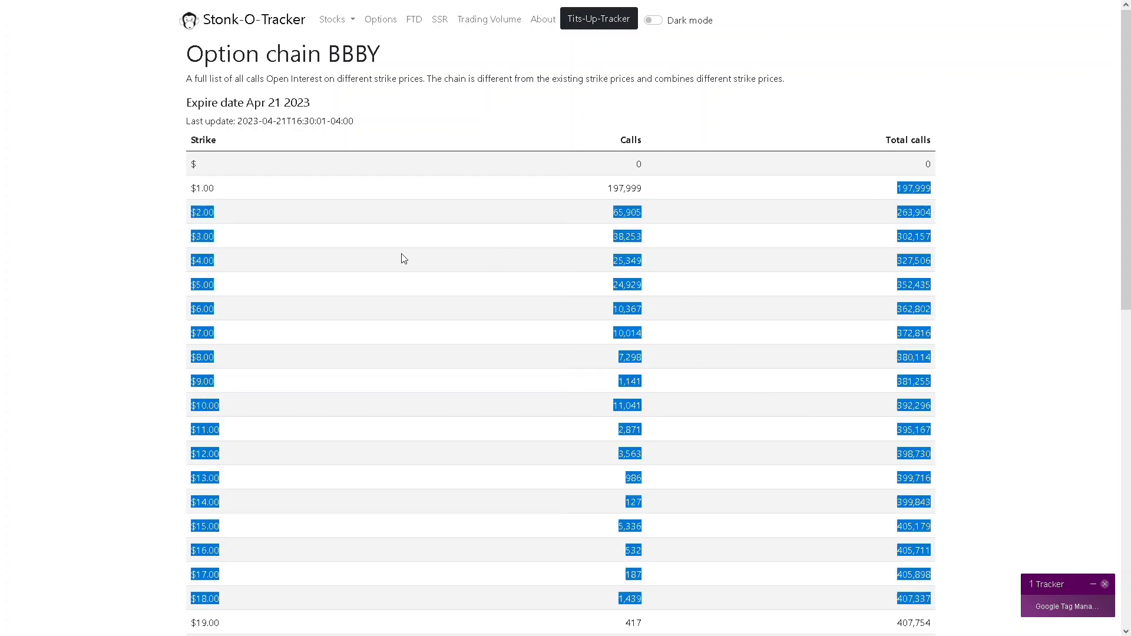
{"action": "left_click", "coordinate": [615, 192]}
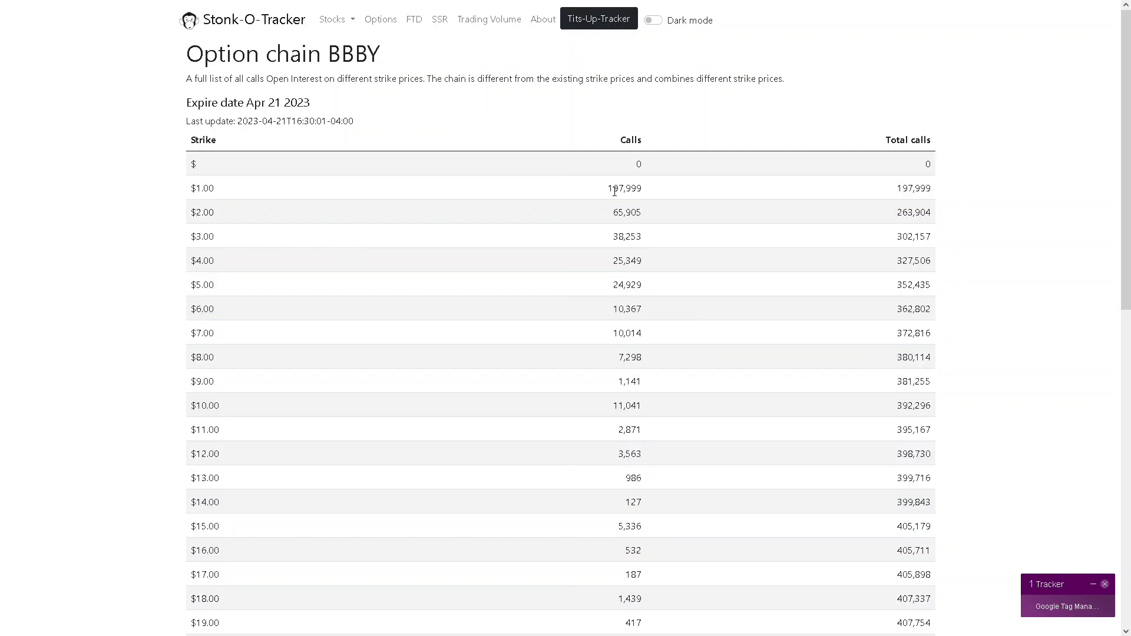
{"action": "left_click_drag", "start_coordinate": [612, 190], "coordinate": [912, 517]}
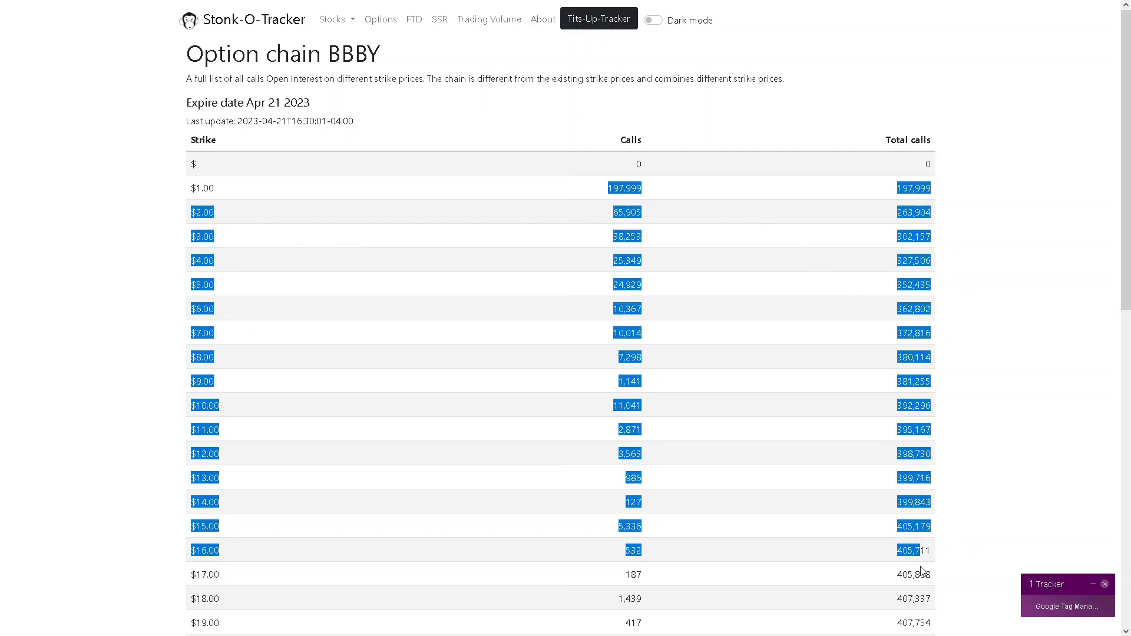
{"action": "left_click_drag", "start_coordinate": [927, 581], "coordinate": [915, 619]}
{"action": "scroll", "coordinate": [702, 411], "scroll_direction": "down", "scroll_amount": 2}
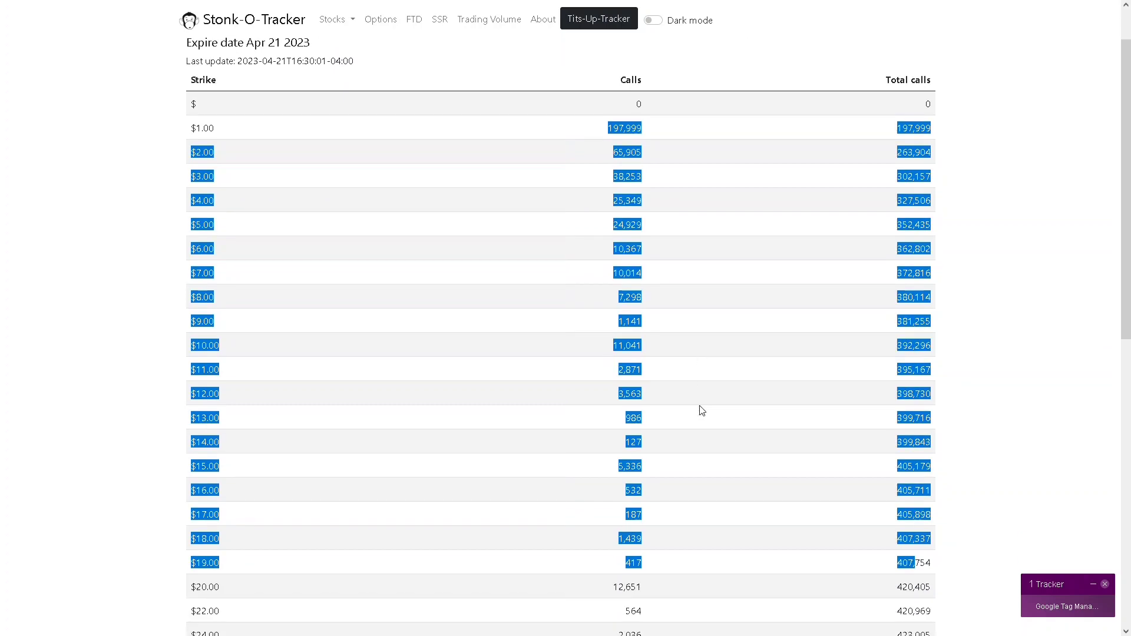
{"action": "scroll", "coordinate": [538, 408], "scroll_direction": "up", "scroll_amount": 2}
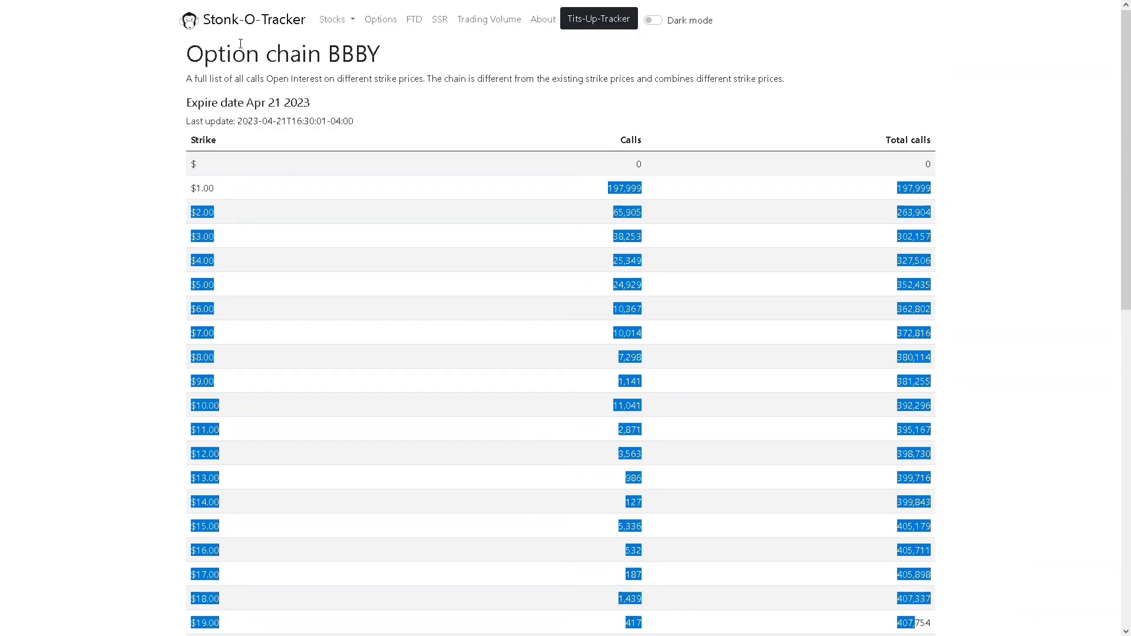
Return to the Webull BBBY 2h chart, price sitting just above the 0.2801 level.
{"action": "mouse_move", "coordinate": [260, 4]}
{"action": "left_click", "coordinate": [69, 6]}
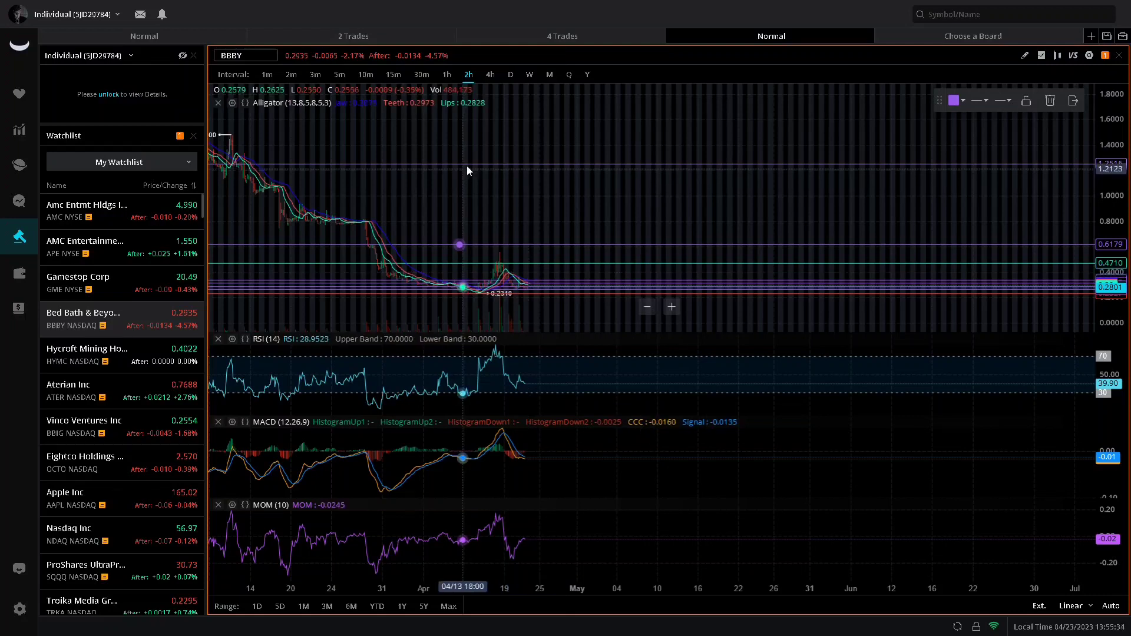
{"action": "left_click", "coordinate": [511, 75]}
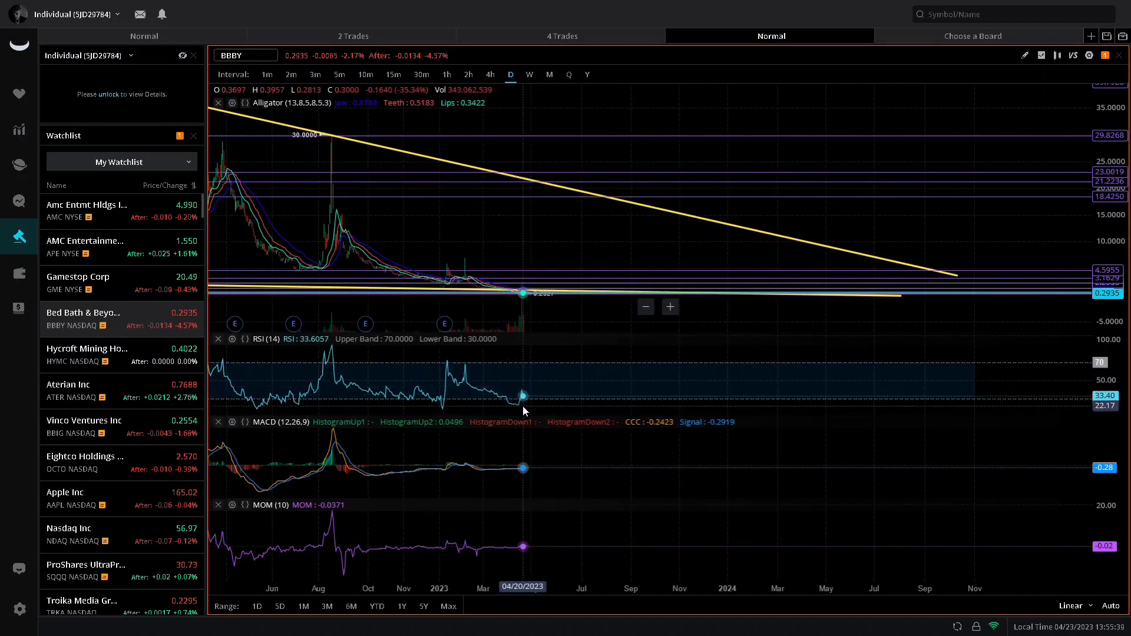
{"action": "scroll", "coordinate": [525, 405], "scroll_direction": "up", "scroll_amount": 3}
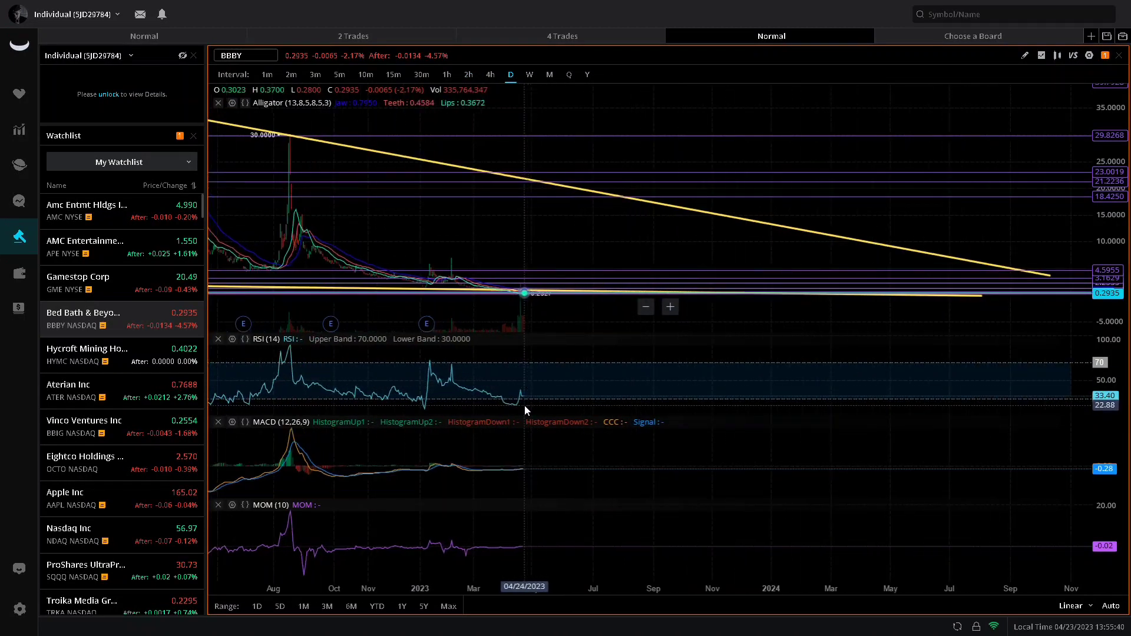
{"action": "scroll", "coordinate": [525, 404], "scroll_direction": "up", "scroll_amount": 4}
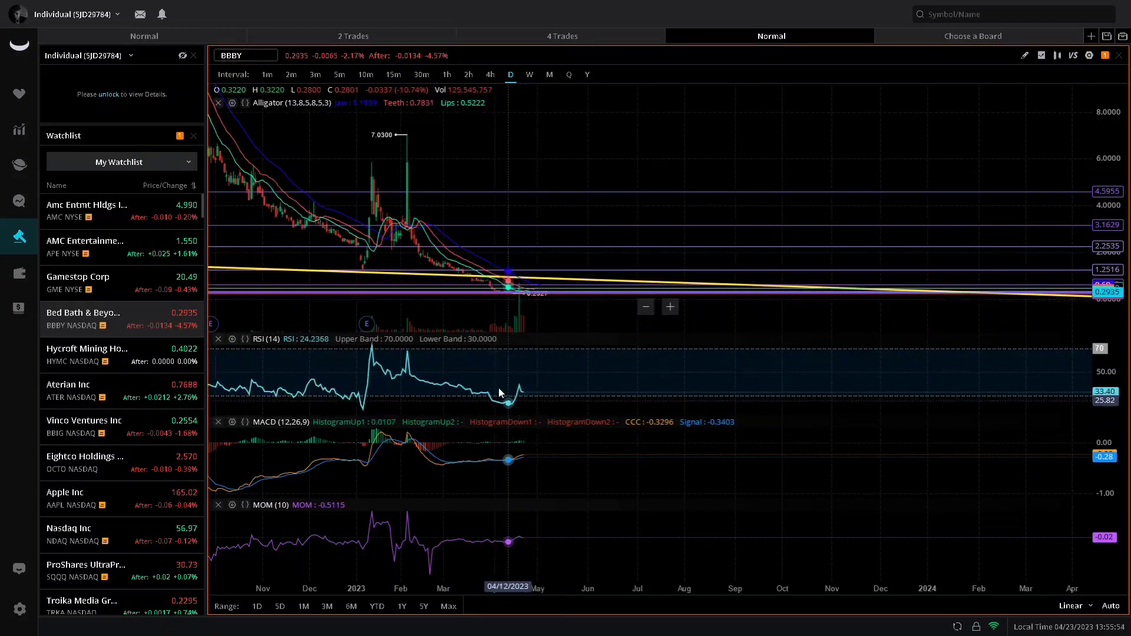
{"action": "scroll", "coordinate": [541, 302], "scroll_direction": "up", "scroll_amount": 1}
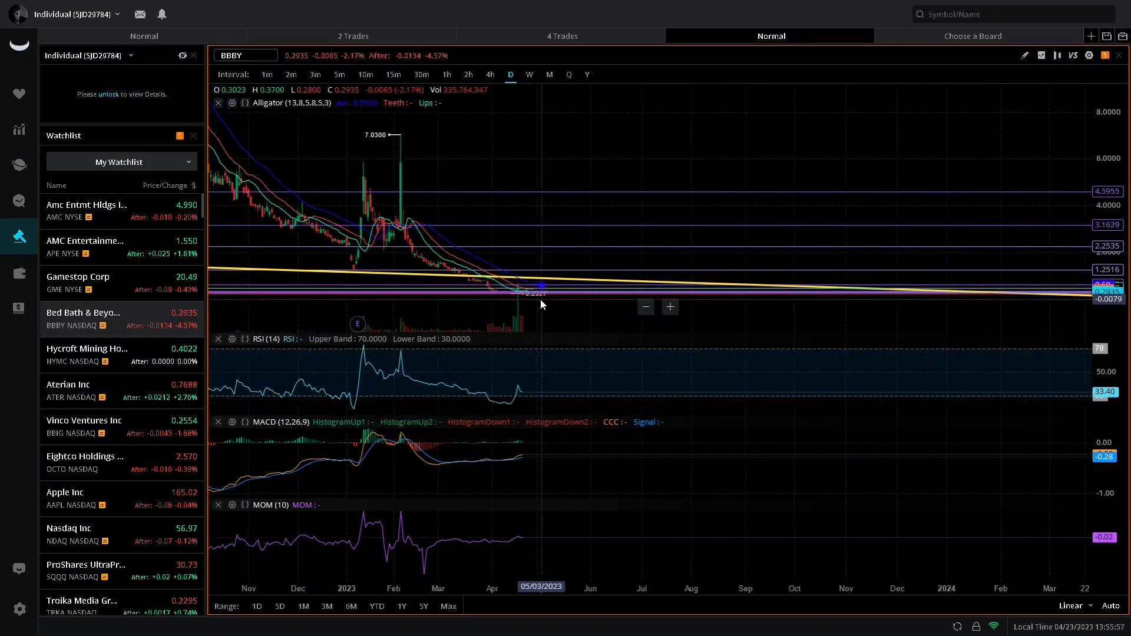
{"action": "scroll", "coordinate": [541, 303], "scroll_direction": "up", "scroll_amount": 1}
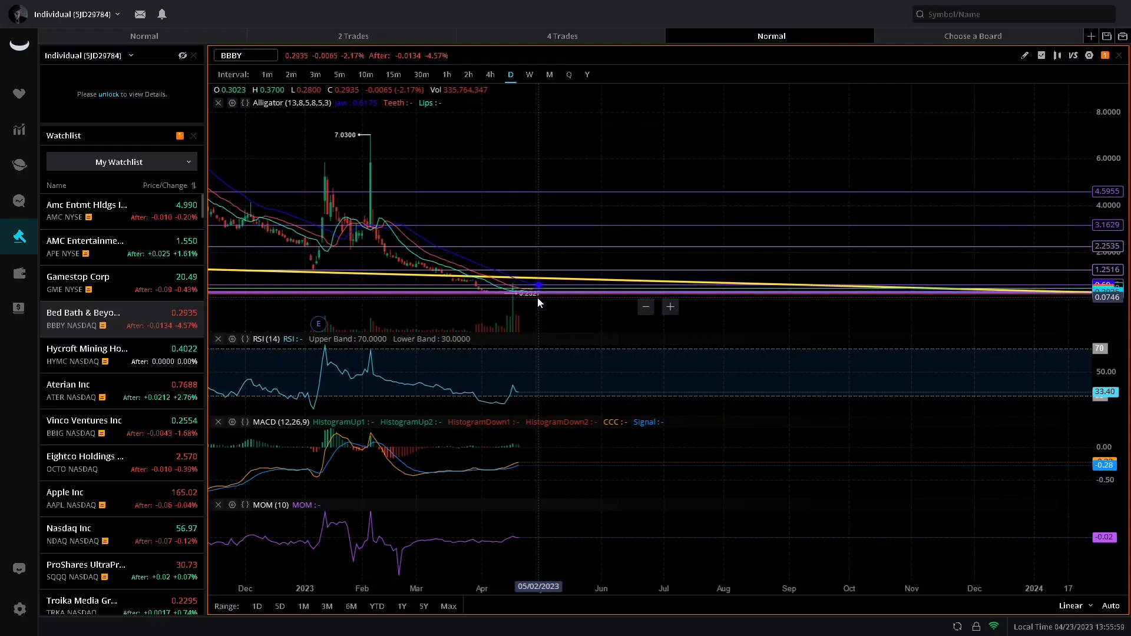
{"action": "scroll", "coordinate": [537, 298], "scroll_direction": "up", "scroll_amount": 4}
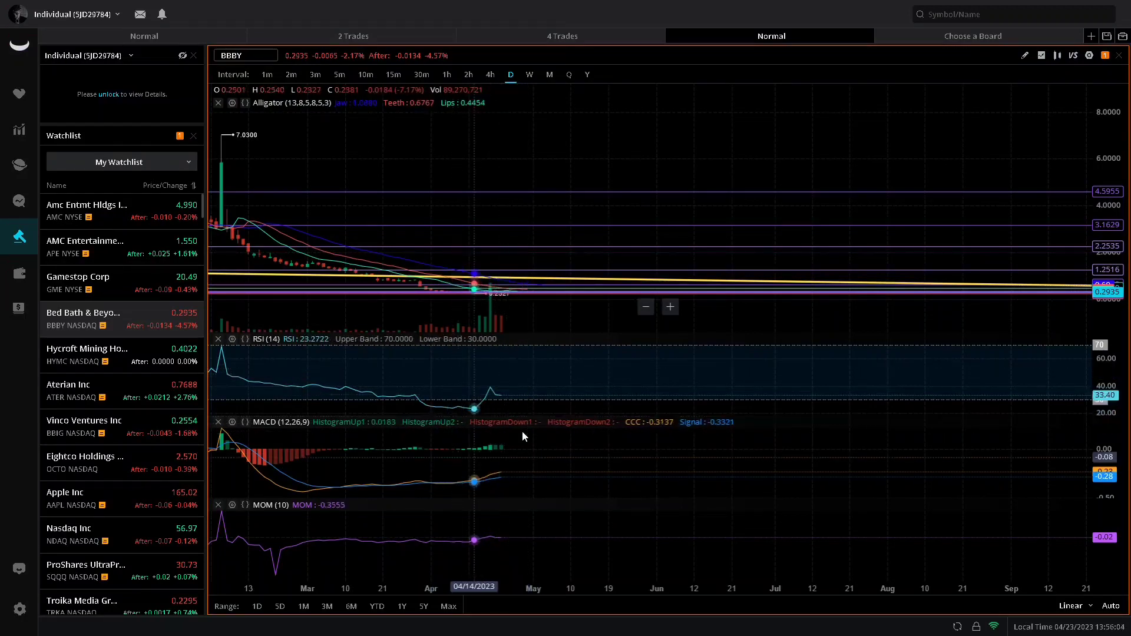
{"action": "left_click", "coordinate": [530, 75]}
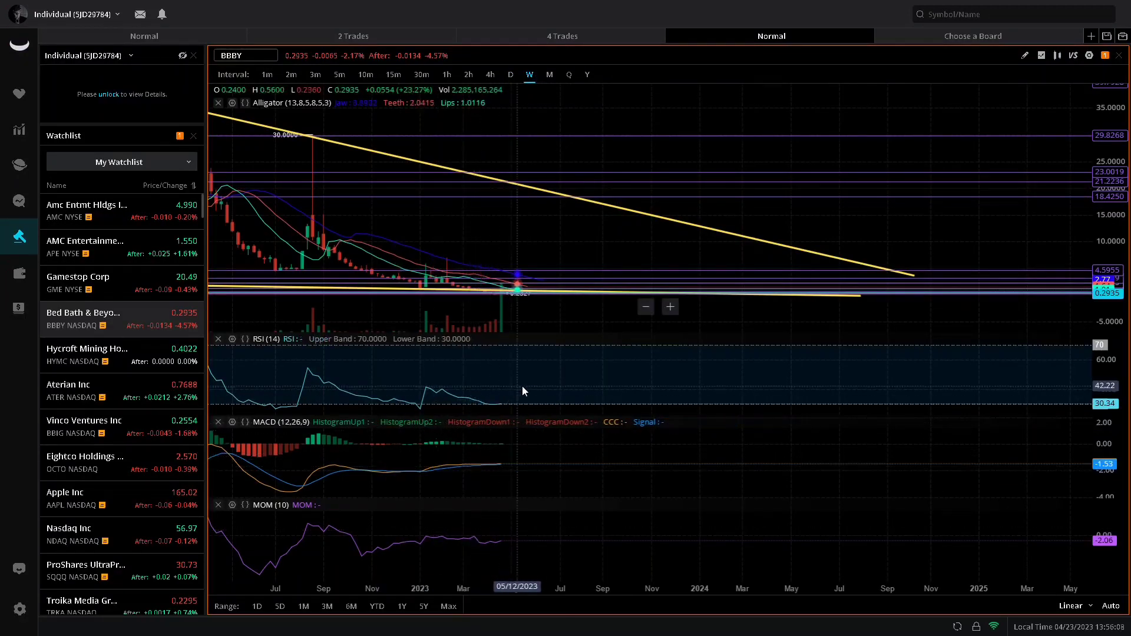
{"action": "scroll", "coordinate": [522, 387], "scroll_direction": "down", "scroll_amount": 1}
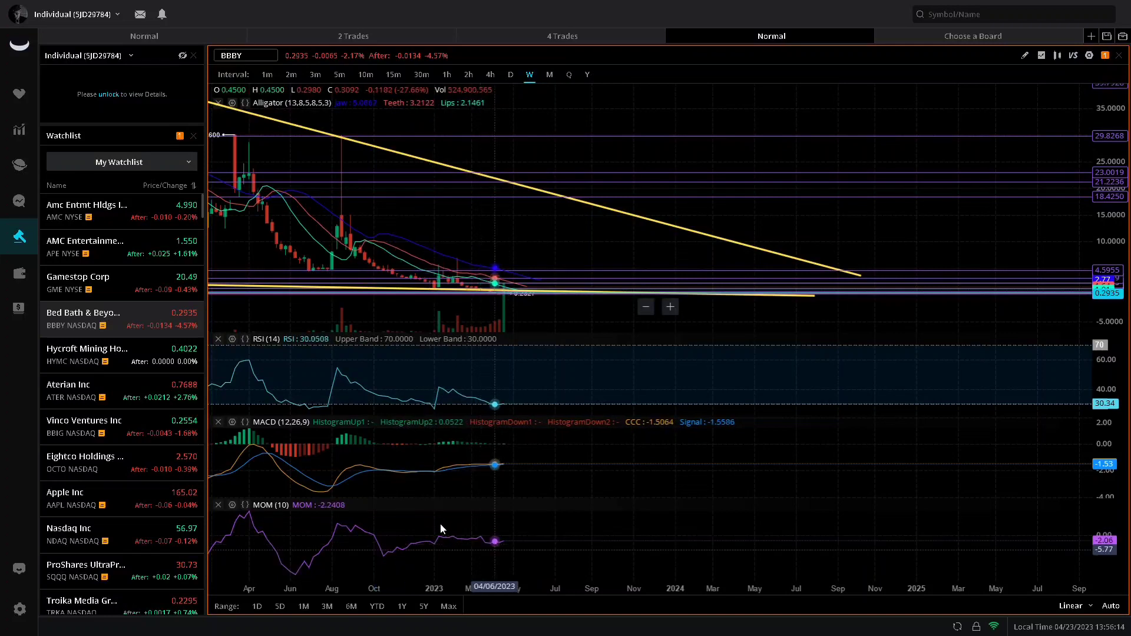
{"action": "left_click", "coordinate": [511, 75]}
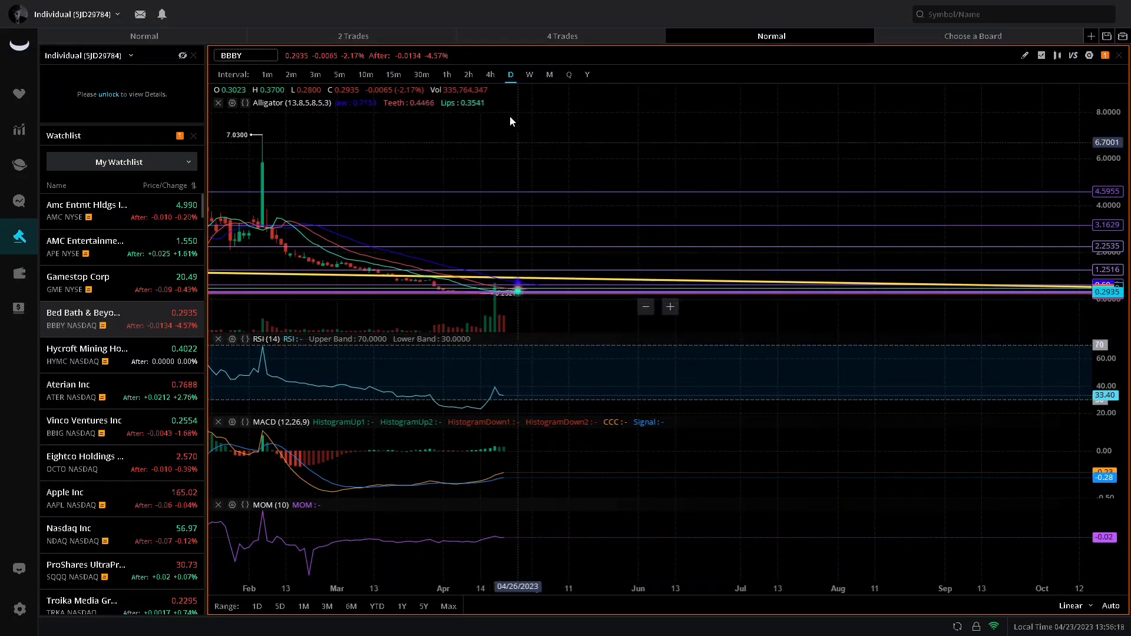
{"action": "mouse_move", "coordinate": [553, 5]}
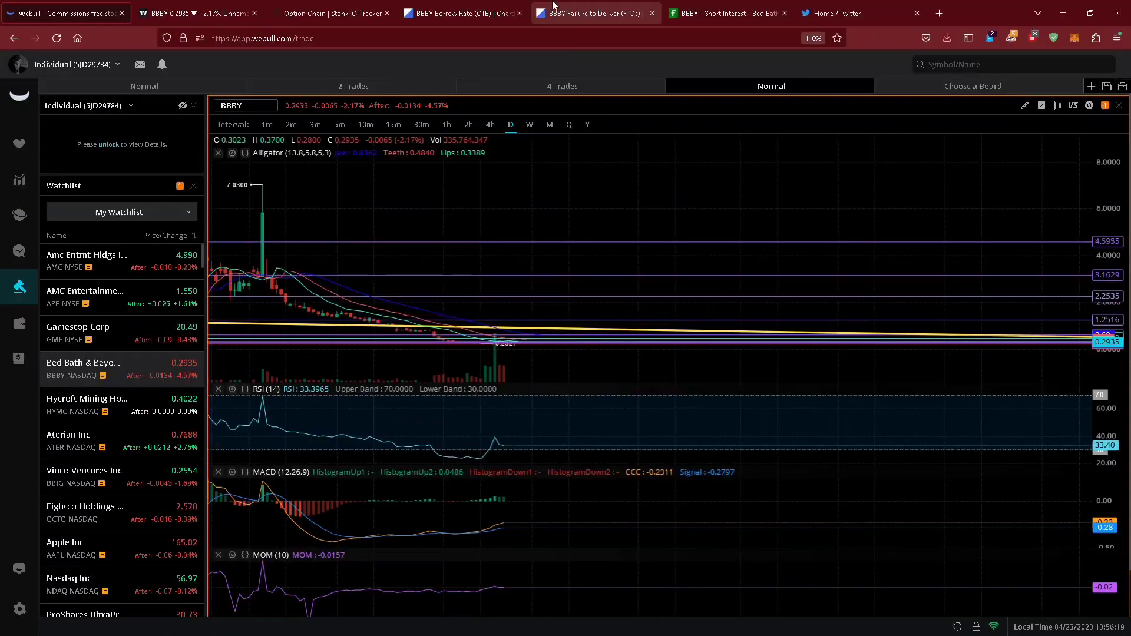
Review BBBY's FTD, short-interest and borrow-fee chart pages, ending on the option chain page.
{"action": "left_click", "coordinate": [603, 4]}
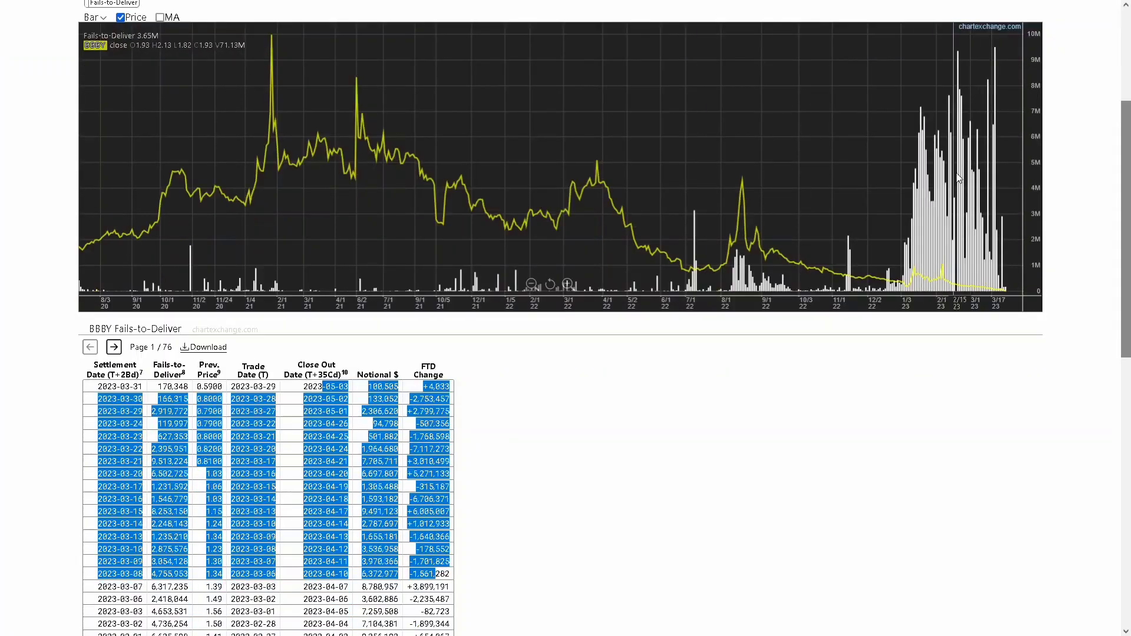
{"action": "left_click", "coordinate": [725, 4]}
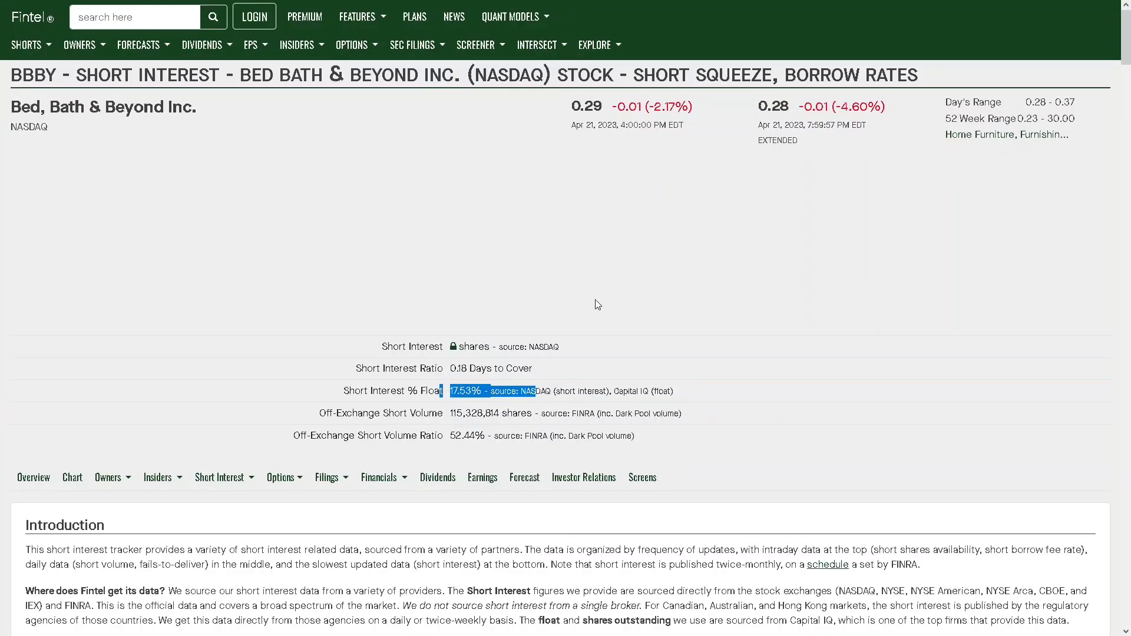
{"action": "mouse_move", "coordinate": [590, 4]}
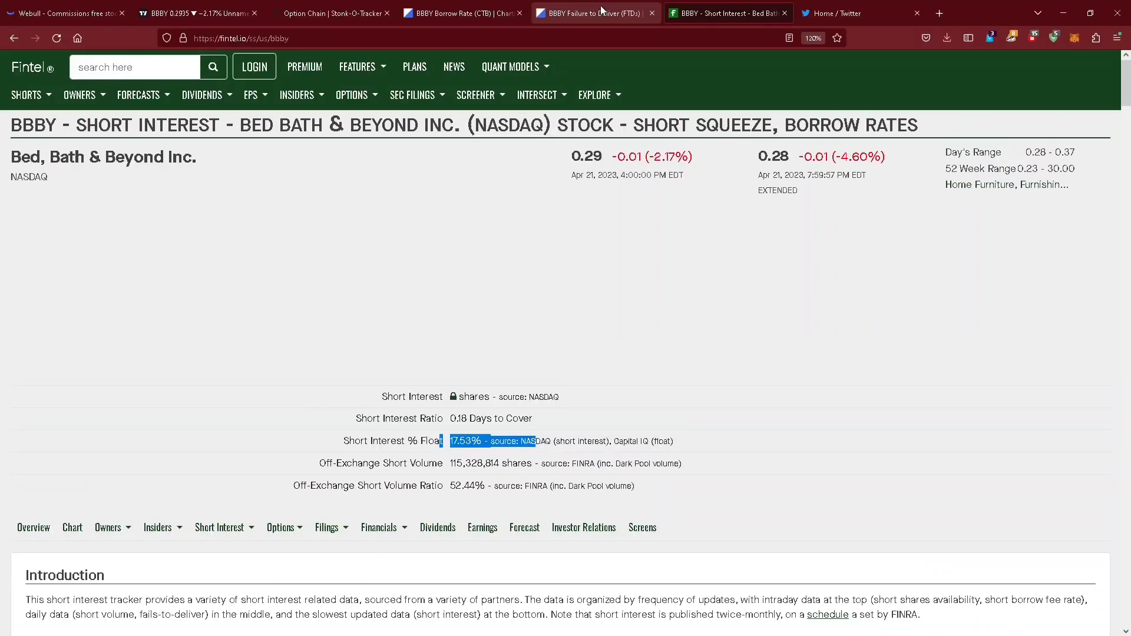
{"action": "left_click", "coordinate": [480, 7]}
{"action": "scroll", "coordinate": [860, 454], "scroll_direction": "down", "scroll_amount": 3}
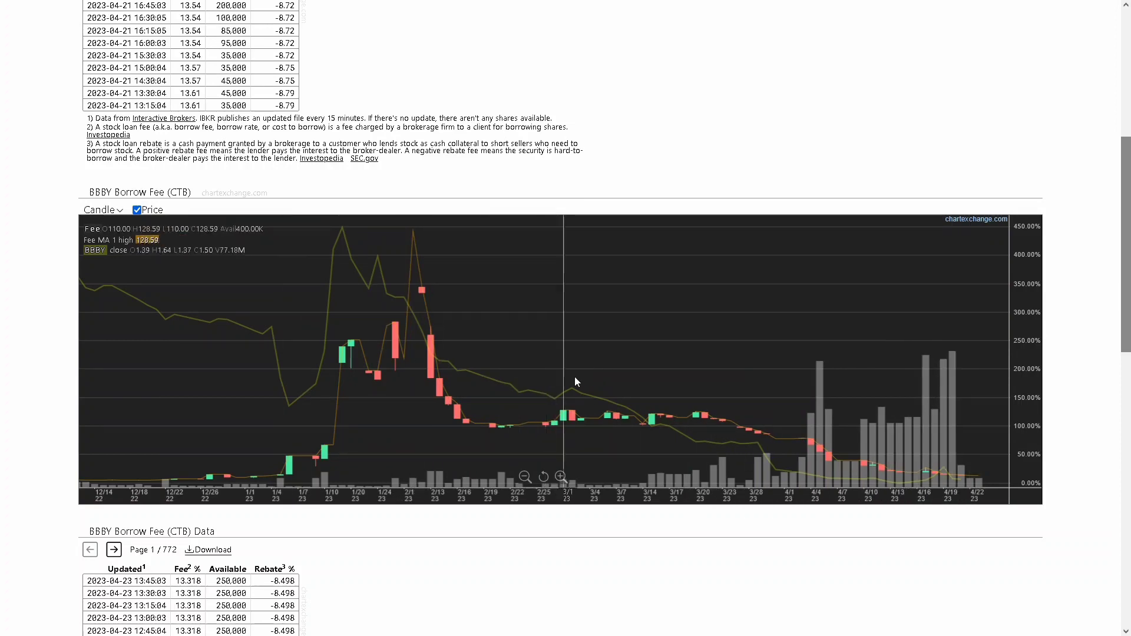
{"action": "mouse_move", "coordinate": [283, 3]}
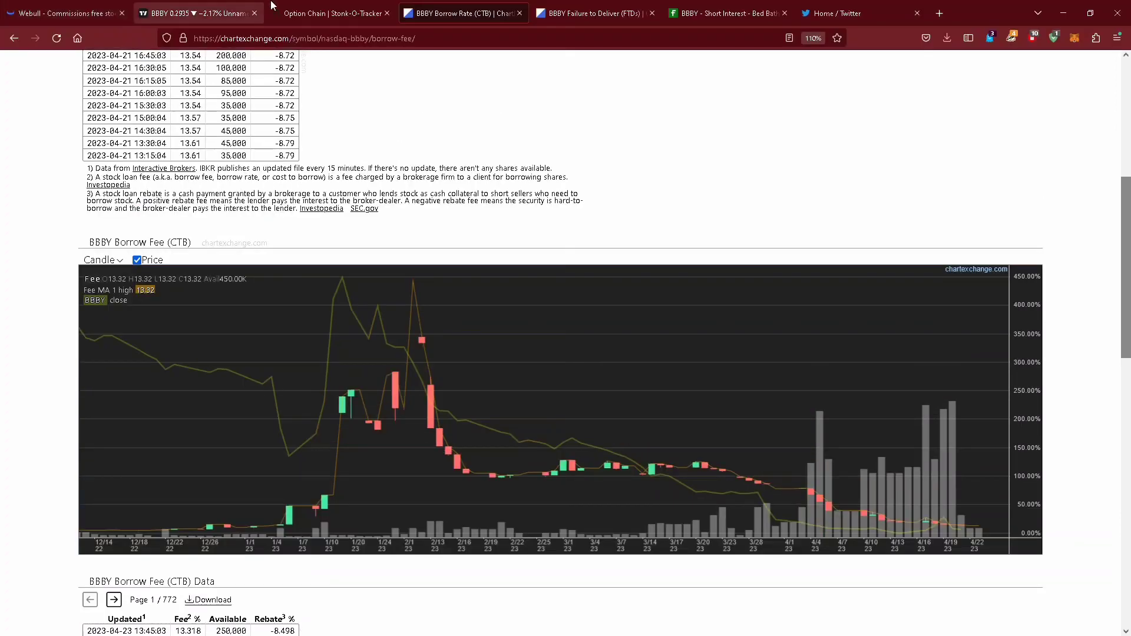
{"action": "left_click", "coordinate": [324, 9]}
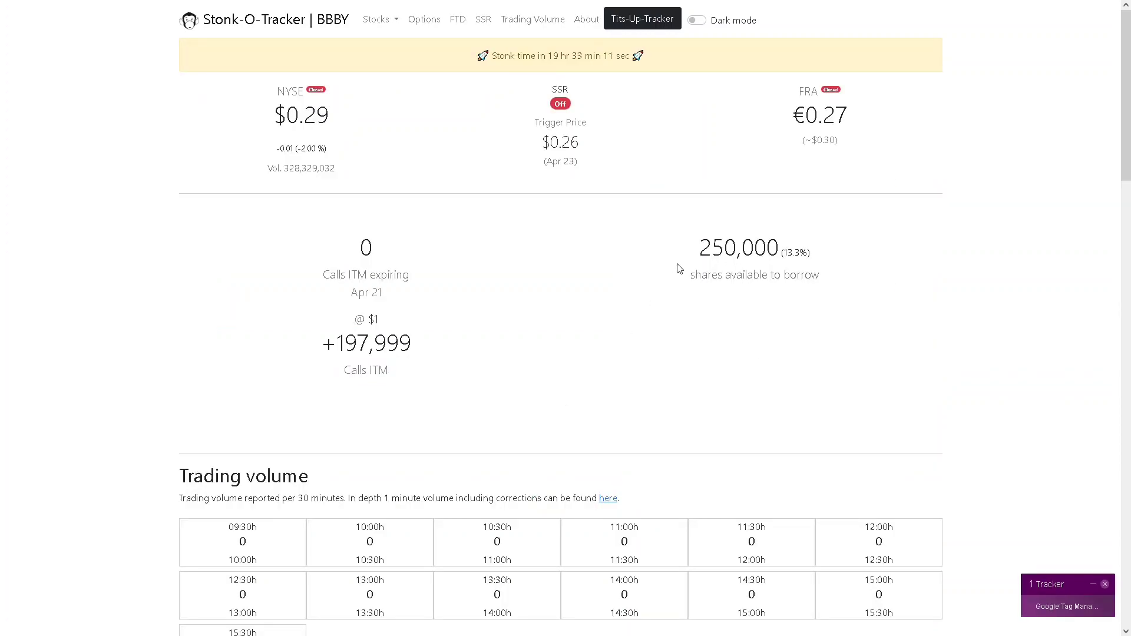
Highlight the '250,000 (13.3%) shares available to borrow' figure on the BBBY overview.
{"action": "left_click_drag", "start_coordinate": [751, 258], "coordinate": [824, 270]}
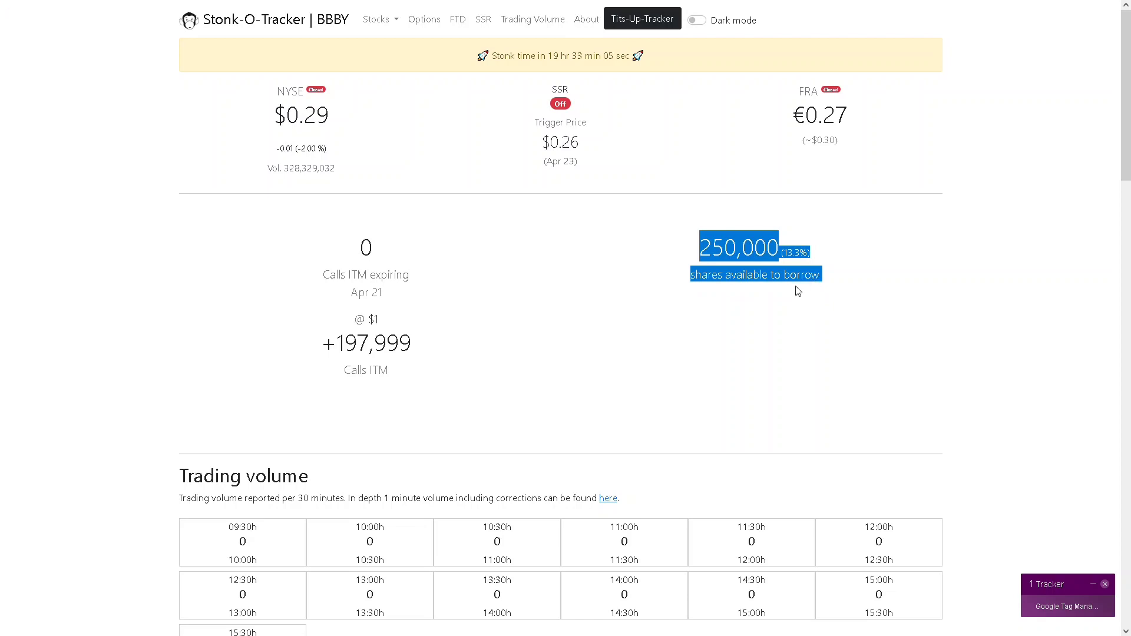
Switch Webull's BBBY chart to 1-hour candles and zoom into the last few trading days.
{"action": "mouse_move", "coordinate": [230, 5]}
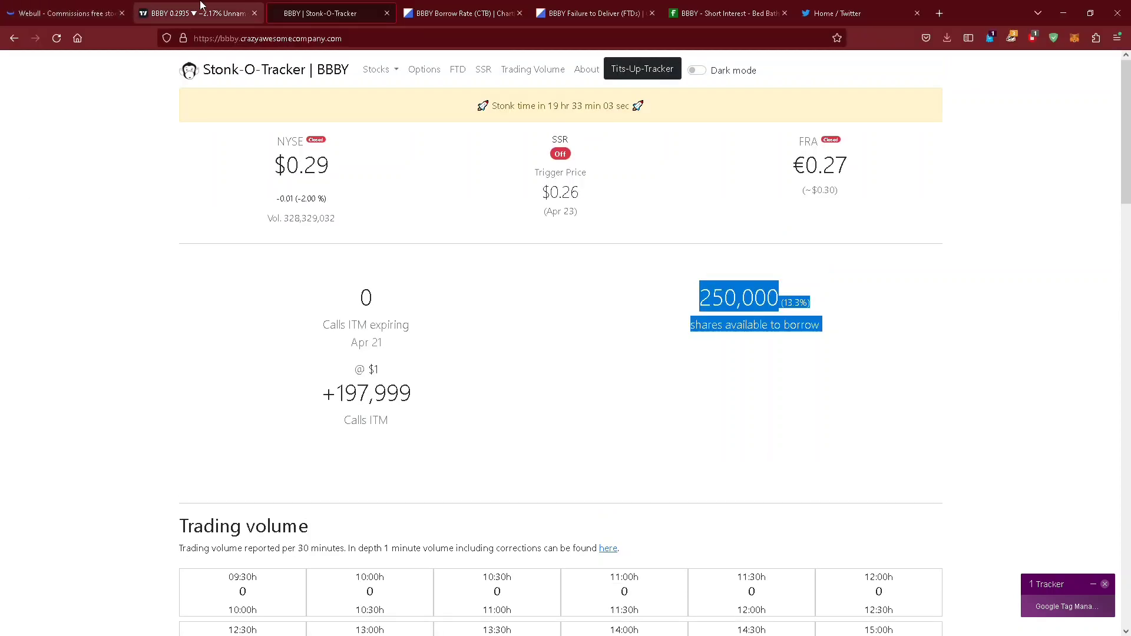
{"action": "left_click", "coordinate": [181, 13]}
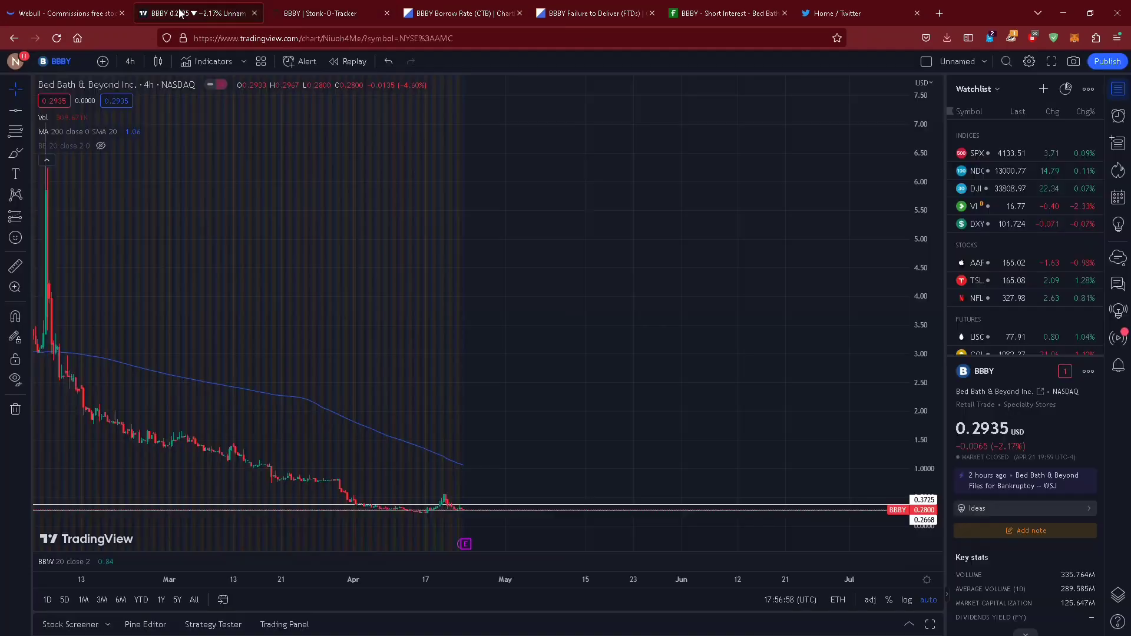
{"action": "left_click", "coordinate": [63, 6]}
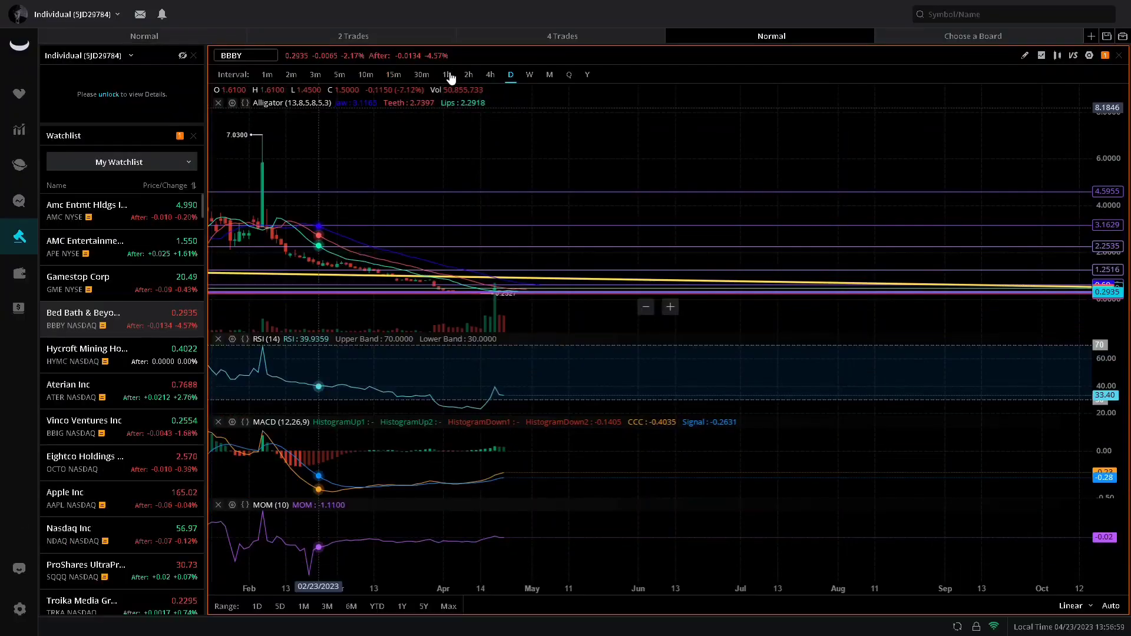
{"action": "left_click", "coordinate": [447, 75]}
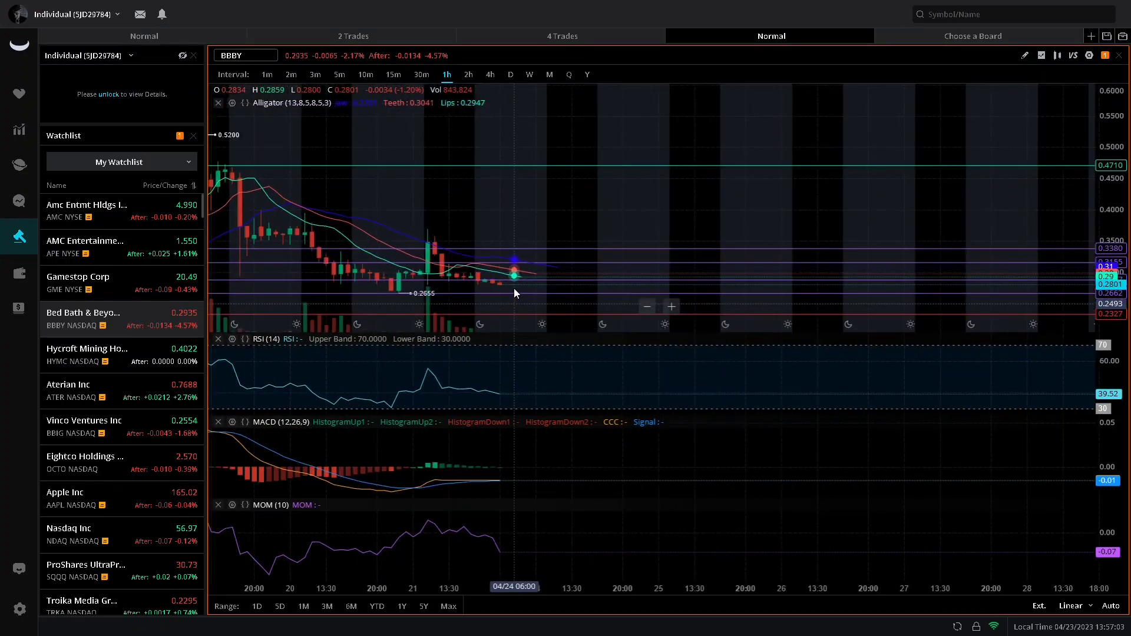
{"action": "scroll", "coordinate": [514, 291], "scroll_direction": "up", "scroll_amount": 2}
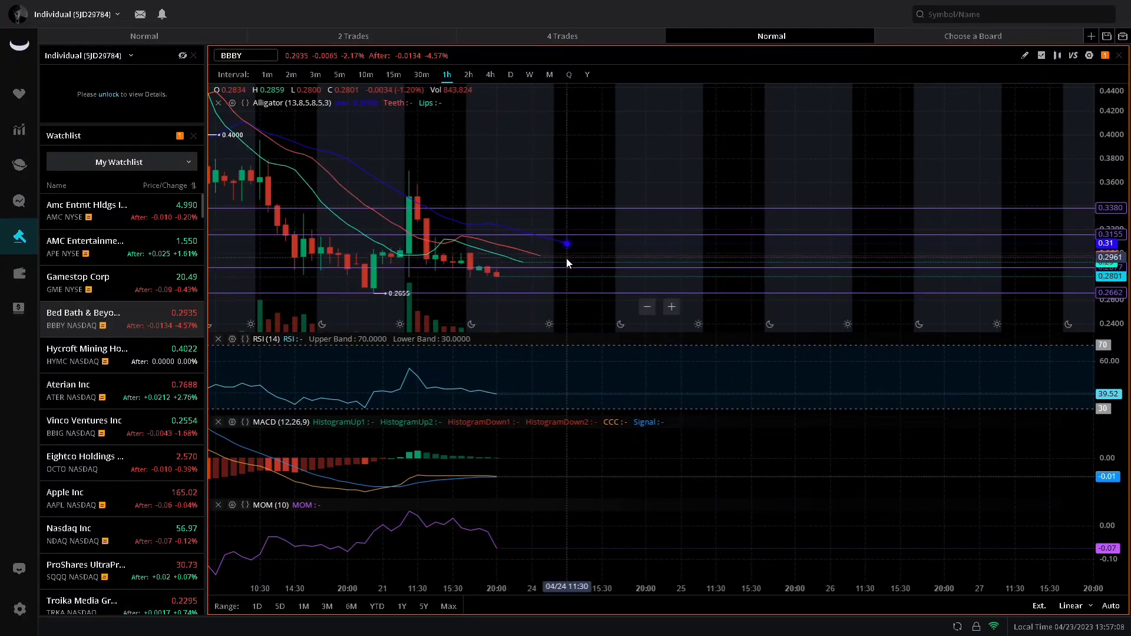
{"action": "scroll", "coordinate": [564, 265], "scroll_direction": "up", "scroll_amount": 3}
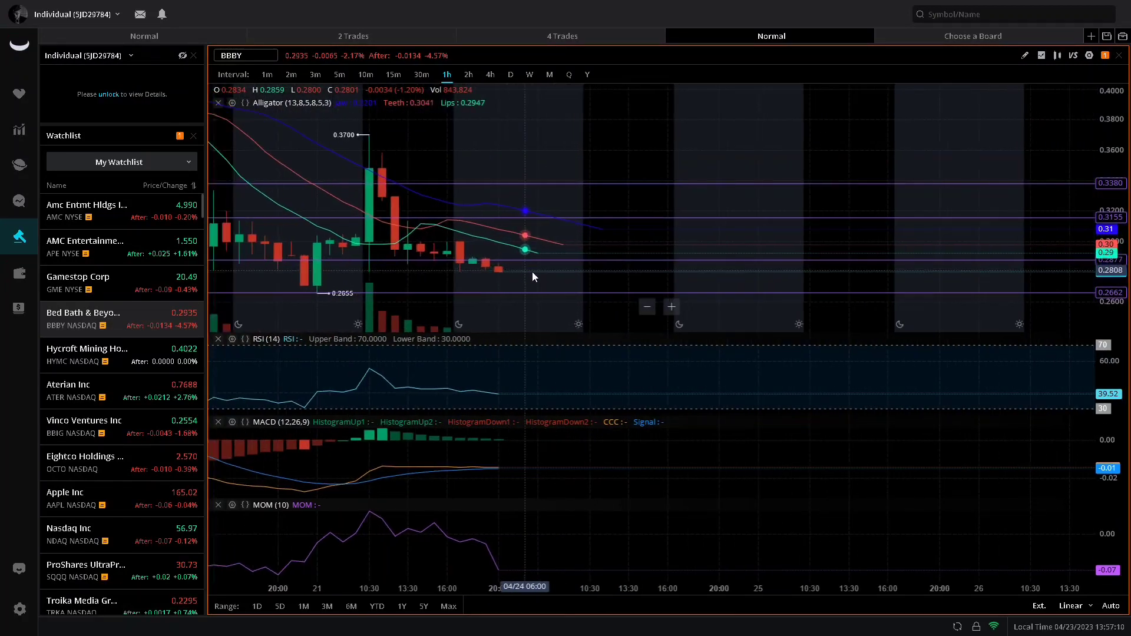
{"action": "left_click_drag", "start_coordinate": [535, 277], "coordinate": [540, 272]}
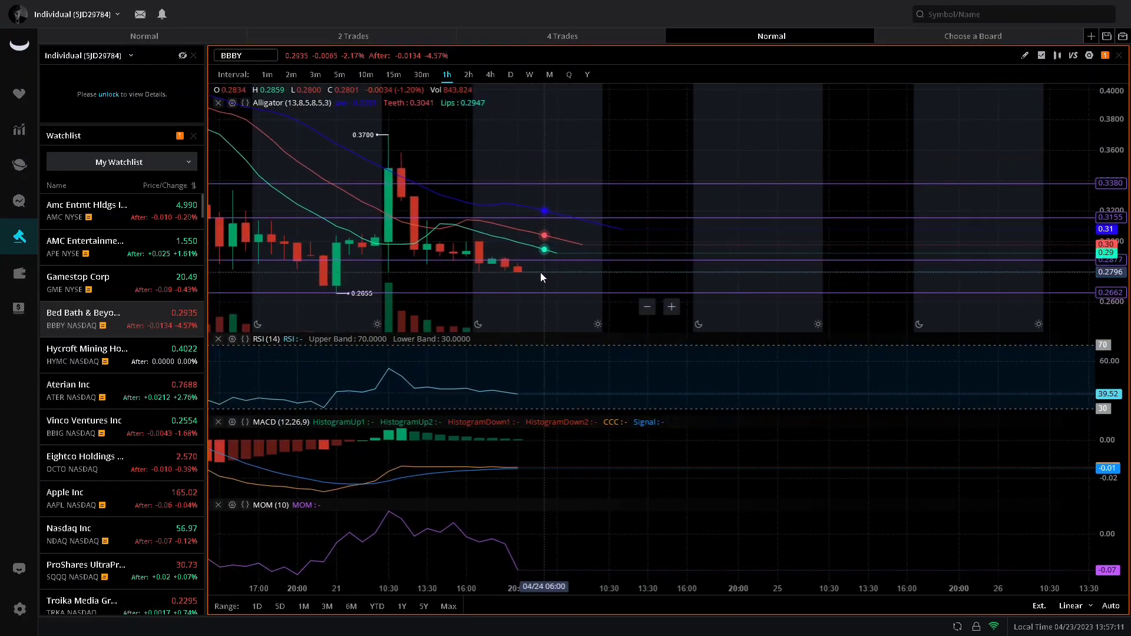
Draw upper and lower falling trendlines converging near 0.266 around Apr 24.
{"action": "left_click", "coordinate": [1025, 57]}
{"action": "left_click", "coordinate": [977, 82]}
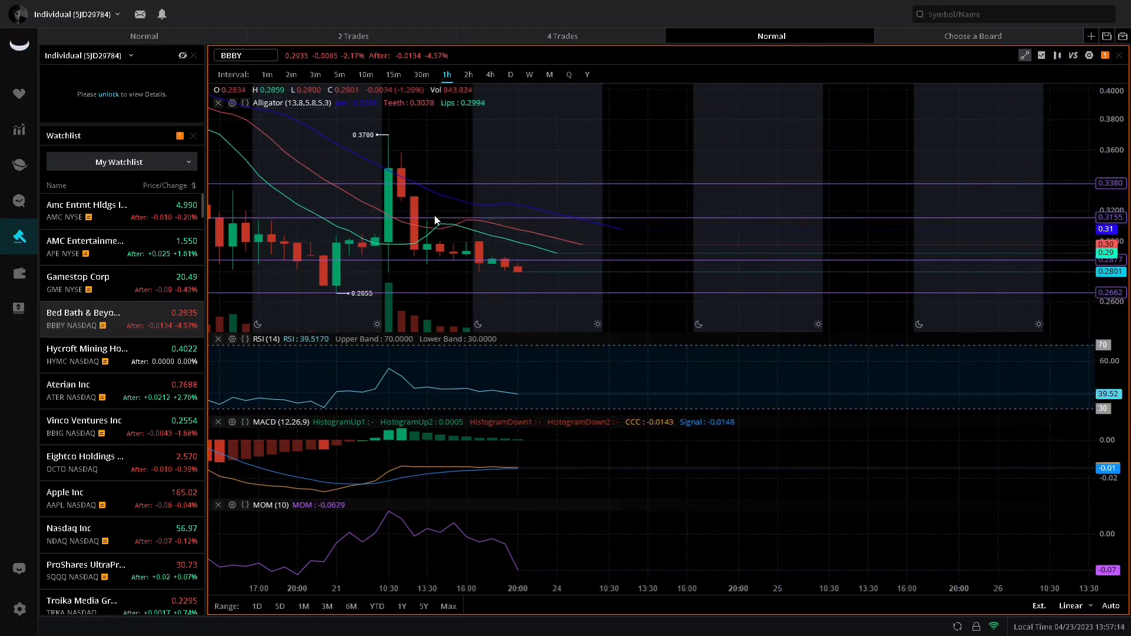
{"action": "left_click_drag", "start_coordinate": [427, 221], "coordinate": [644, 297]}
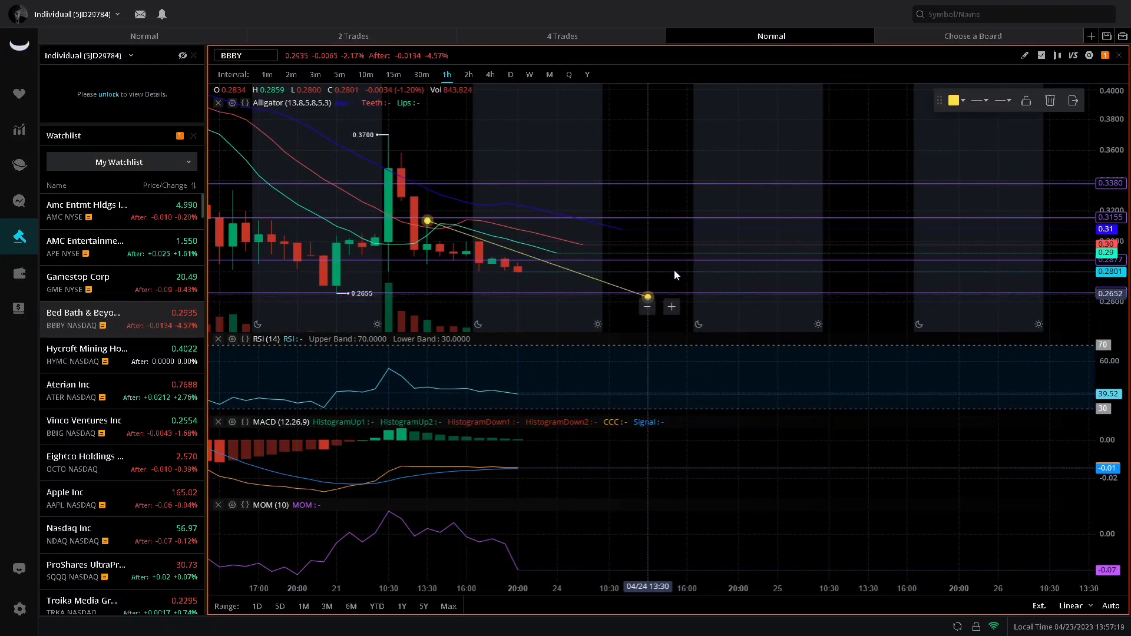
{"action": "left_click", "coordinate": [1025, 55]}
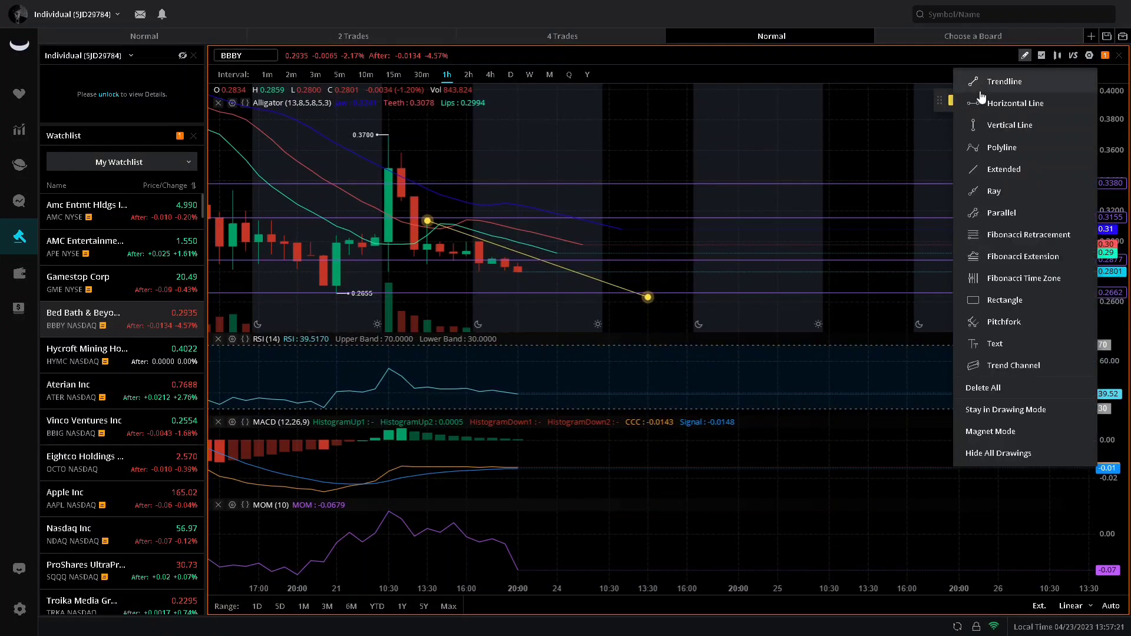
{"action": "left_click", "coordinate": [1002, 81]}
{"action": "left_click", "coordinate": [402, 259]}
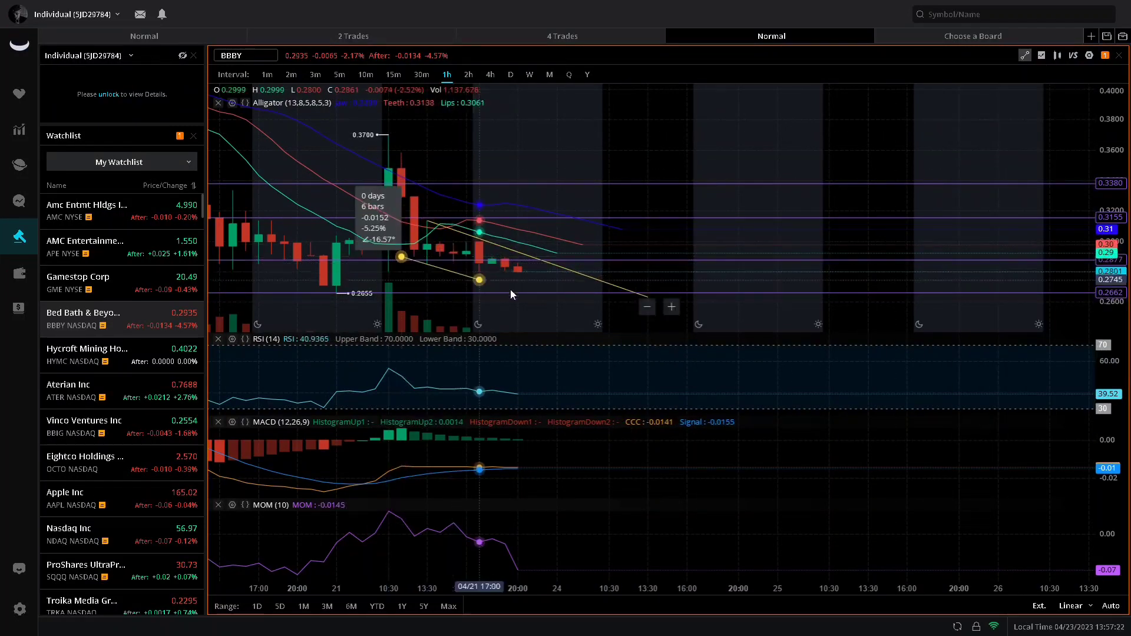
{"action": "left_click", "coordinate": [648, 297]}
{"action": "left_click_drag", "start_coordinate": [402, 258], "coordinate": [401, 270]}
{"action": "scroll", "coordinate": [448, 307], "scroll_direction": "down", "scroll_amount": 3}
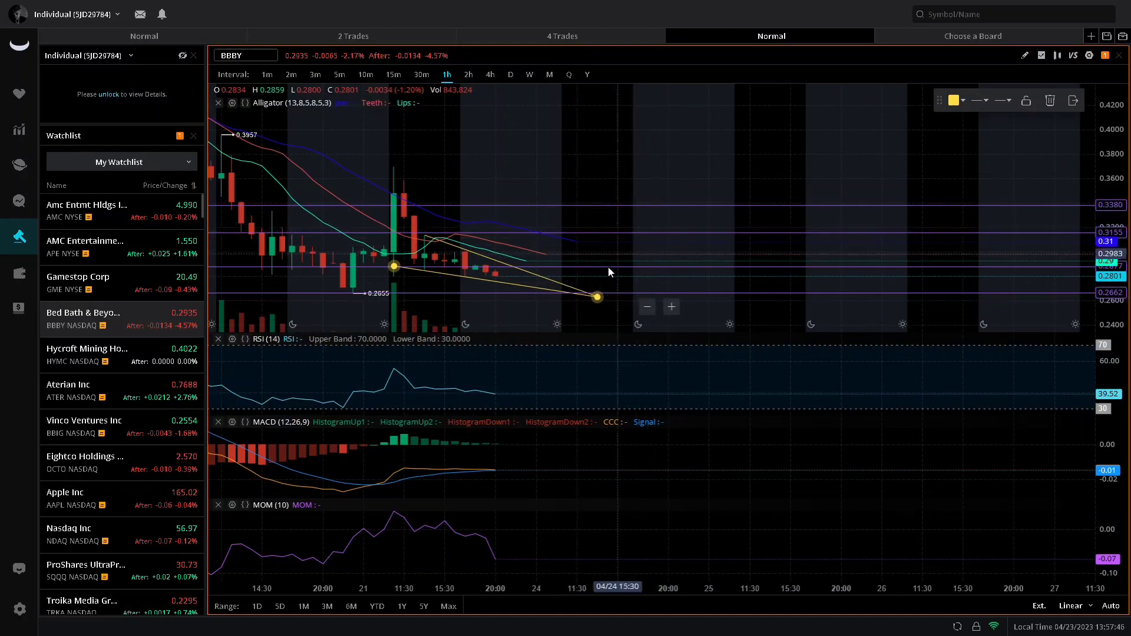
Zoom out and pan back so the wedge shows below the earlier 0.5600 high.
{"action": "scroll", "coordinate": [634, 221], "scroll_direction": "down", "scroll_amount": 2}
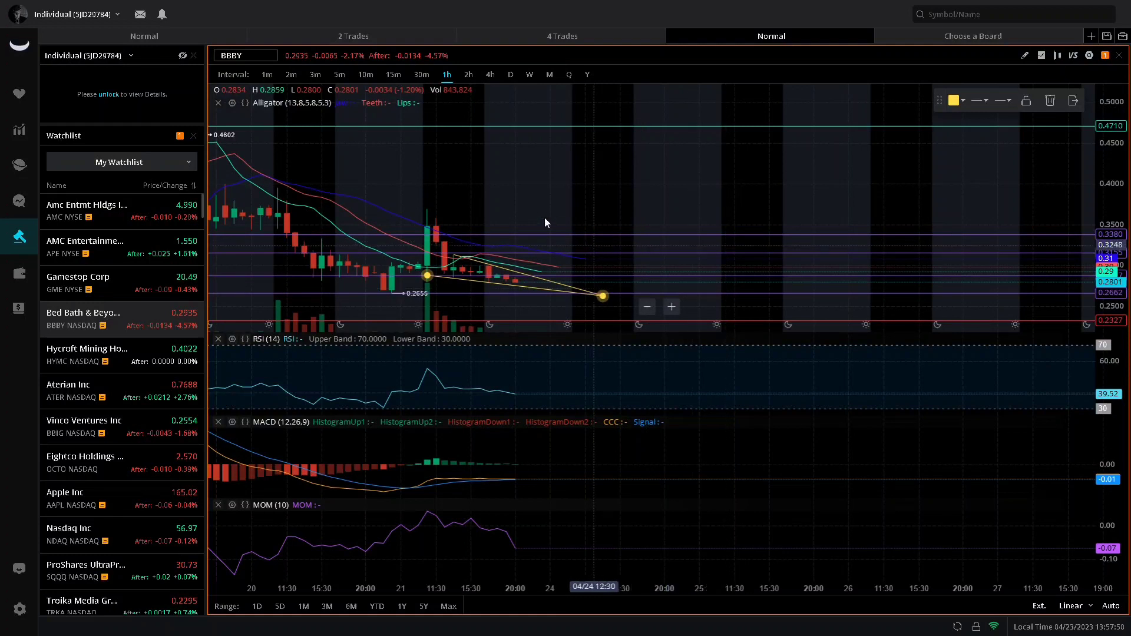
{"action": "scroll", "coordinate": [574, 218], "scroll_direction": "down", "scroll_amount": 2}
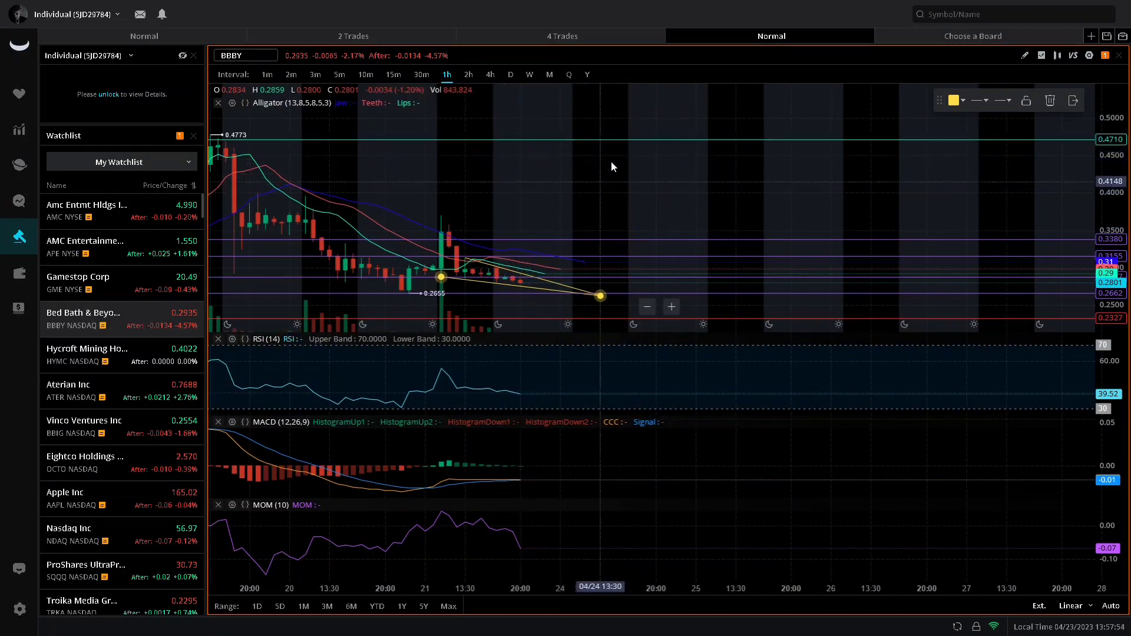
{"action": "scroll", "coordinate": [630, 190], "scroll_direction": "down", "scroll_amount": 1}
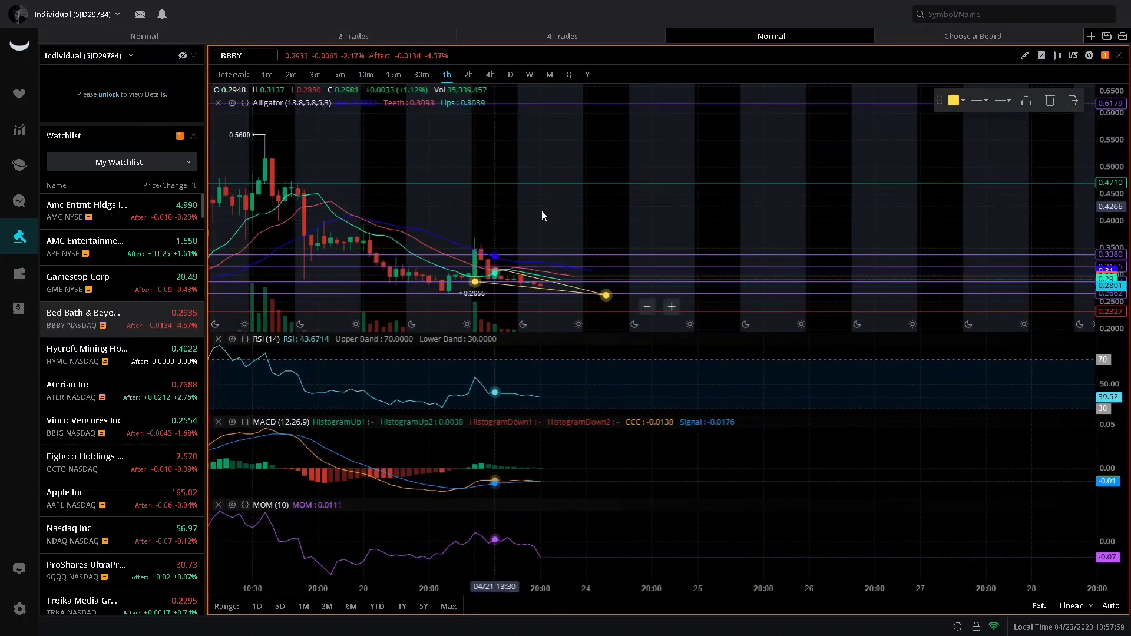
{"action": "left_click_drag", "start_coordinate": [568, 211], "coordinate": [626, 211]}
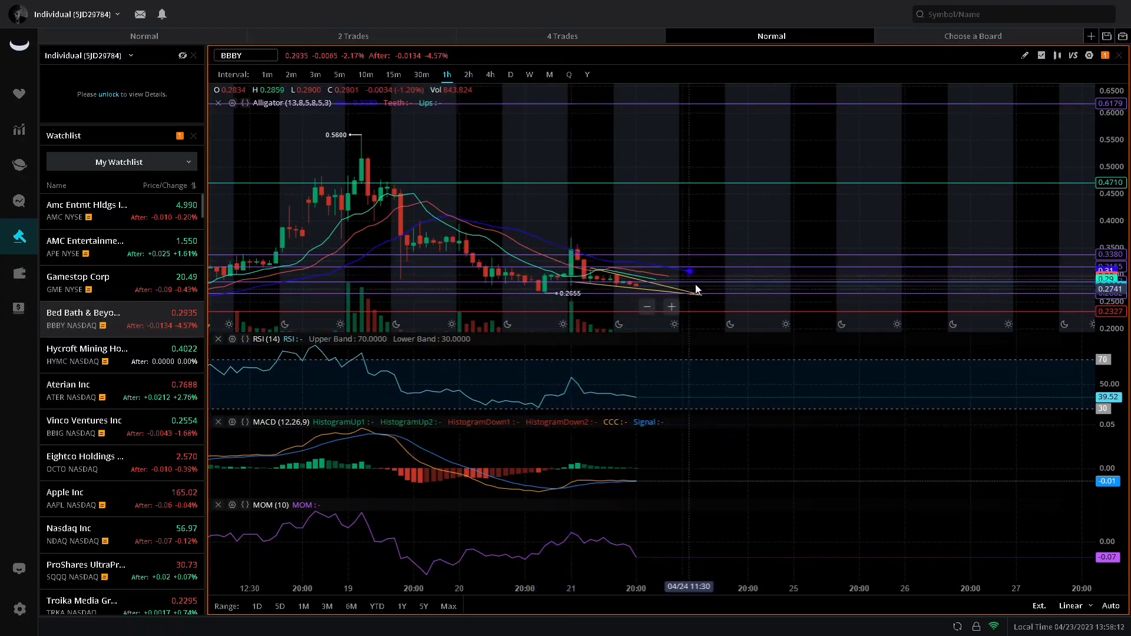
{"action": "scroll", "coordinate": [729, 174], "scroll_direction": "down", "scroll_amount": 2}
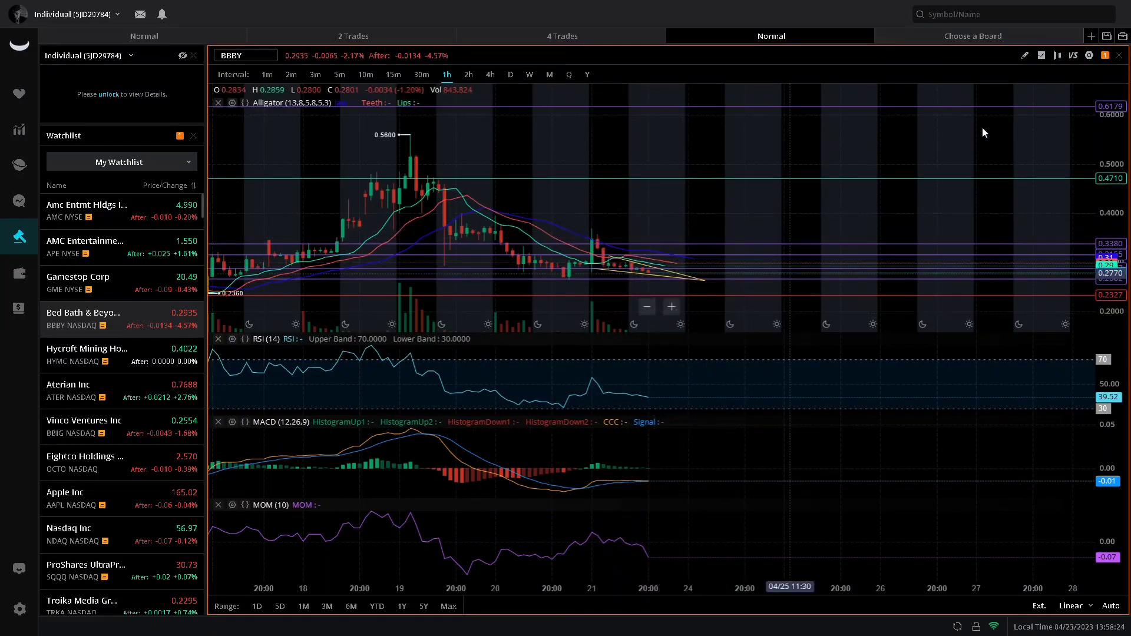
Swap the Alligator overlay for Bollinger Bands (20,2) and put BBBY on 2-hour candles.
{"action": "left_click", "coordinate": [1043, 59]}
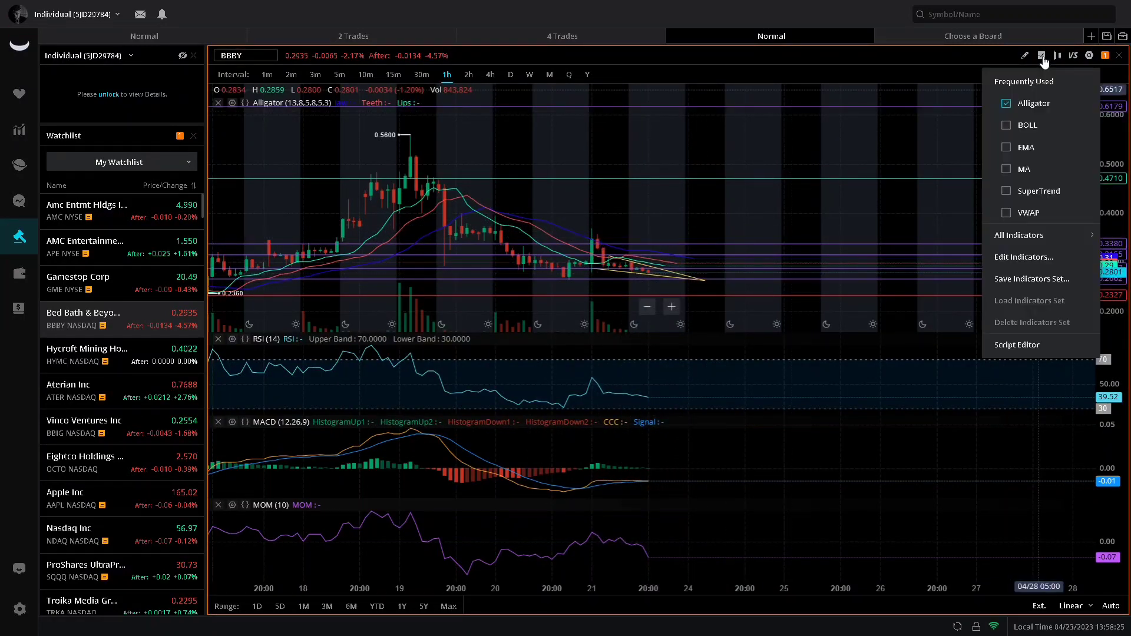
{"action": "left_click", "coordinate": [1010, 107]}
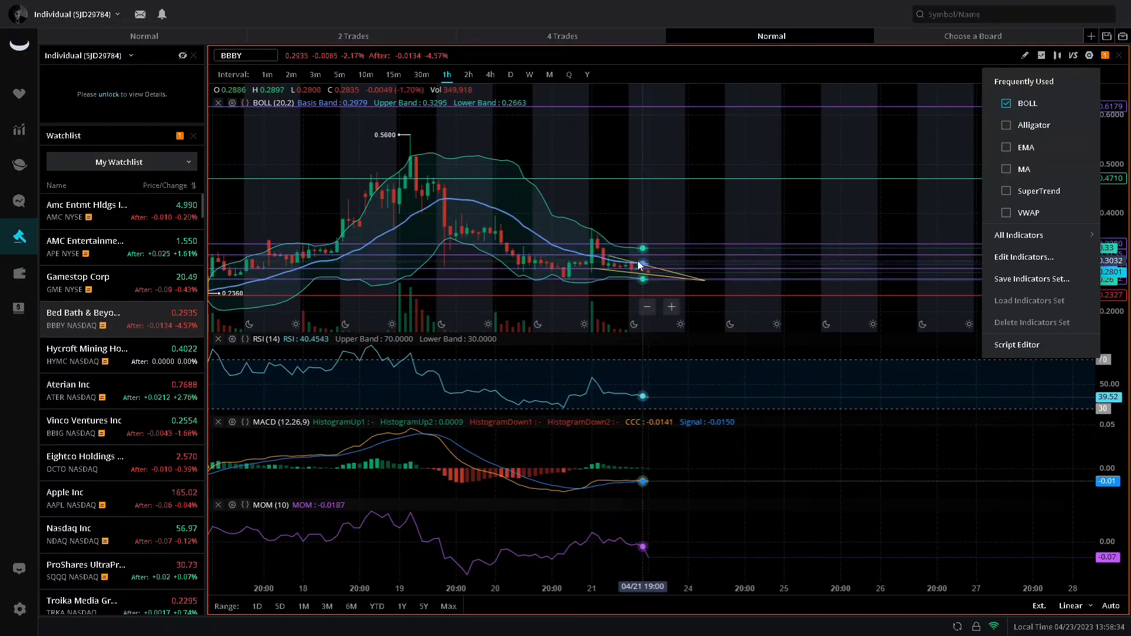
{"action": "left_click", "coordinate": [470, 75]}
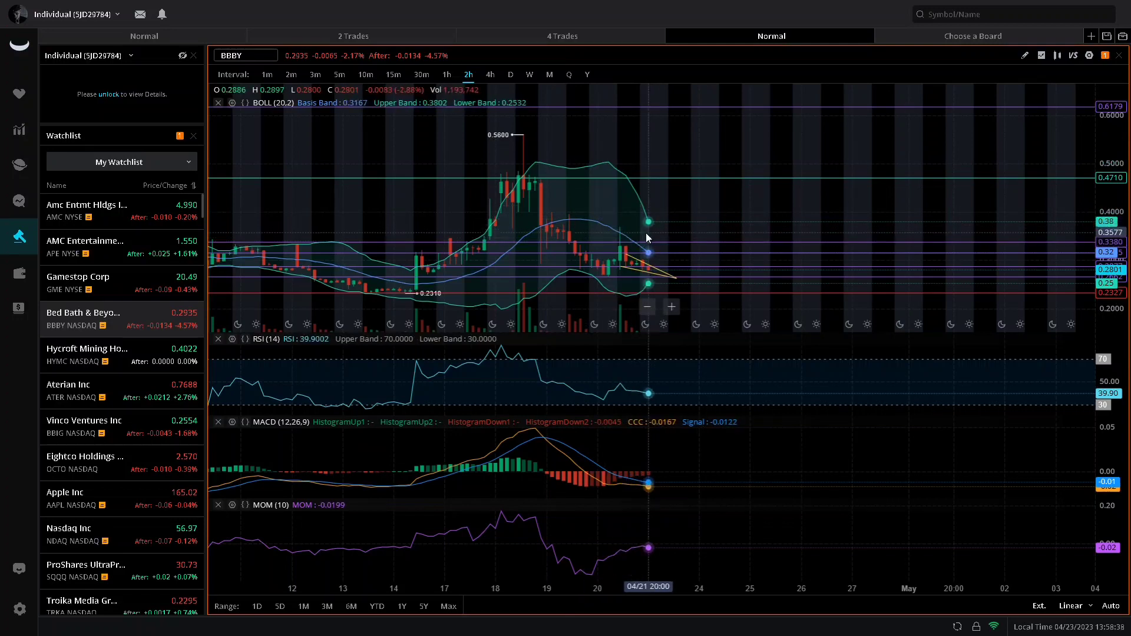
Zoom in slightly and switch to 4-hour candles, framing the 0.5600 spike and wedge near 0.28.
{"action": "scroll", "coordinate": [654, 238], "scroll_direction": "up", "scroll_amount": 1}
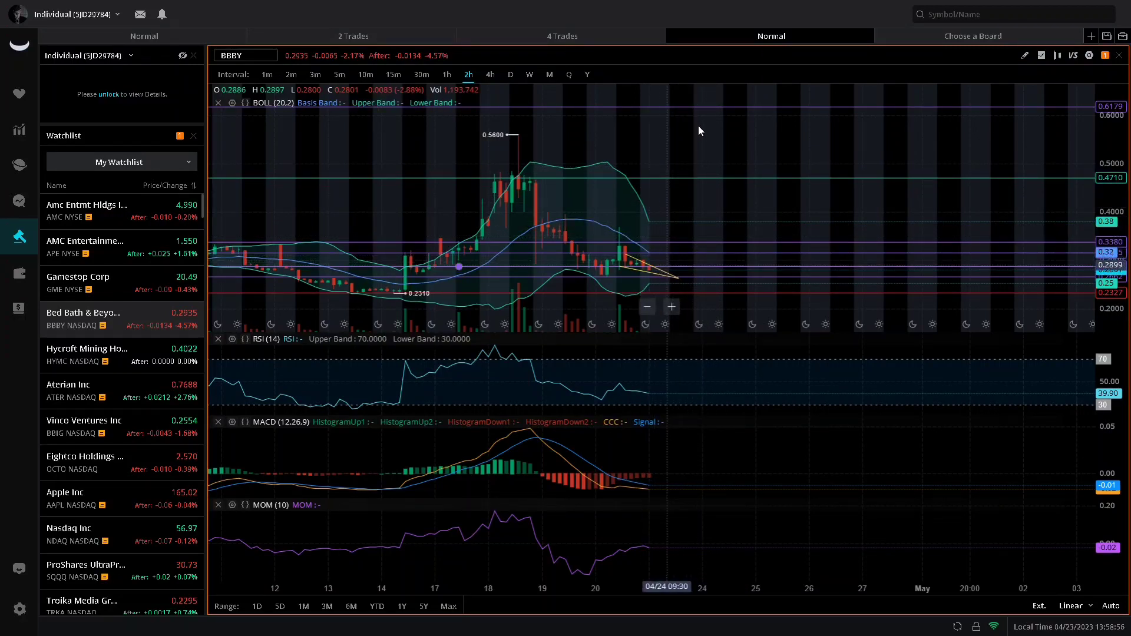
{"action": "left_click", "coordinate": [492, 75]}
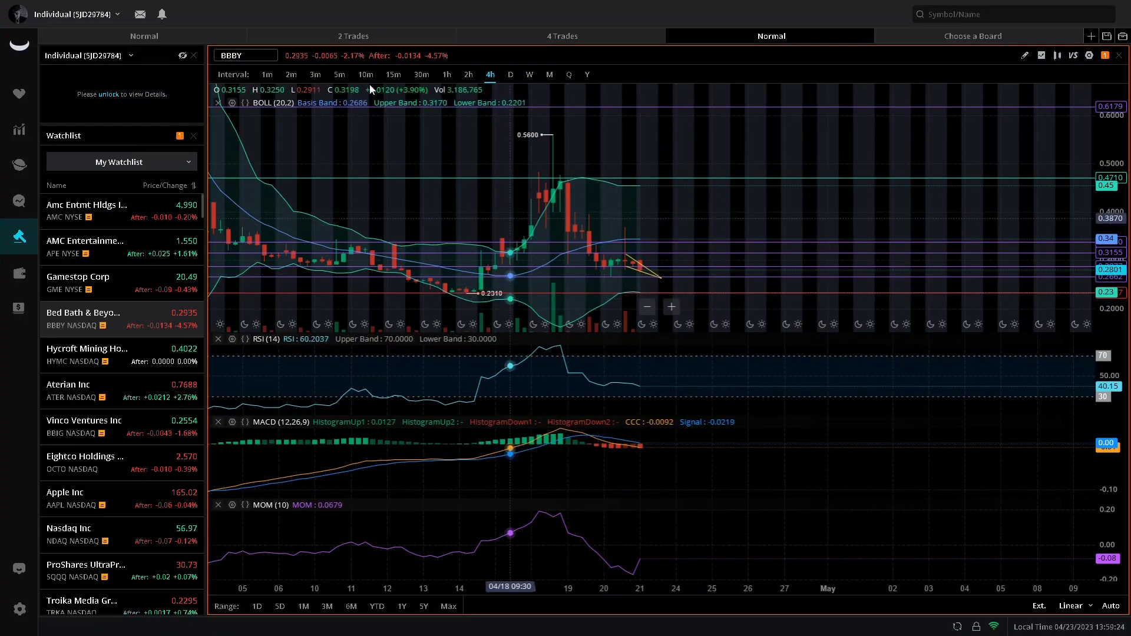
Review BBBY's Fintel short interest, FTD, borrow-fee and Stonk-O-Tracker pages in turn.
{"action": "mouse_move", "coordinate": [328, 3]}
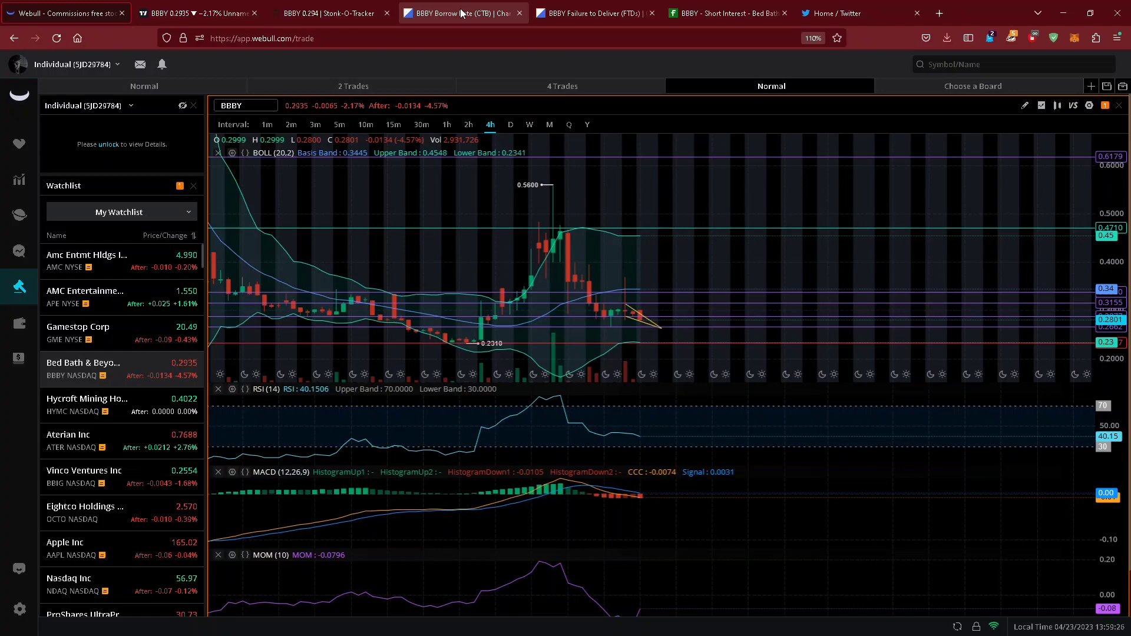
{"action": "left_click", "coordinate": [701, 11]}
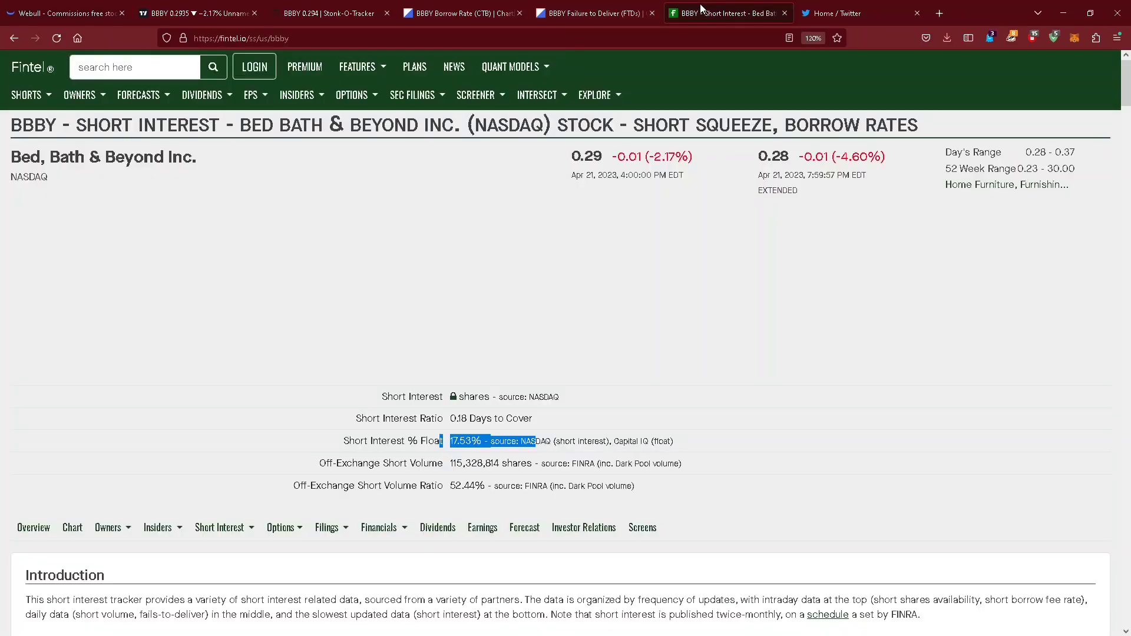
{"action": "left_click", "coordinate": [596, 9]}
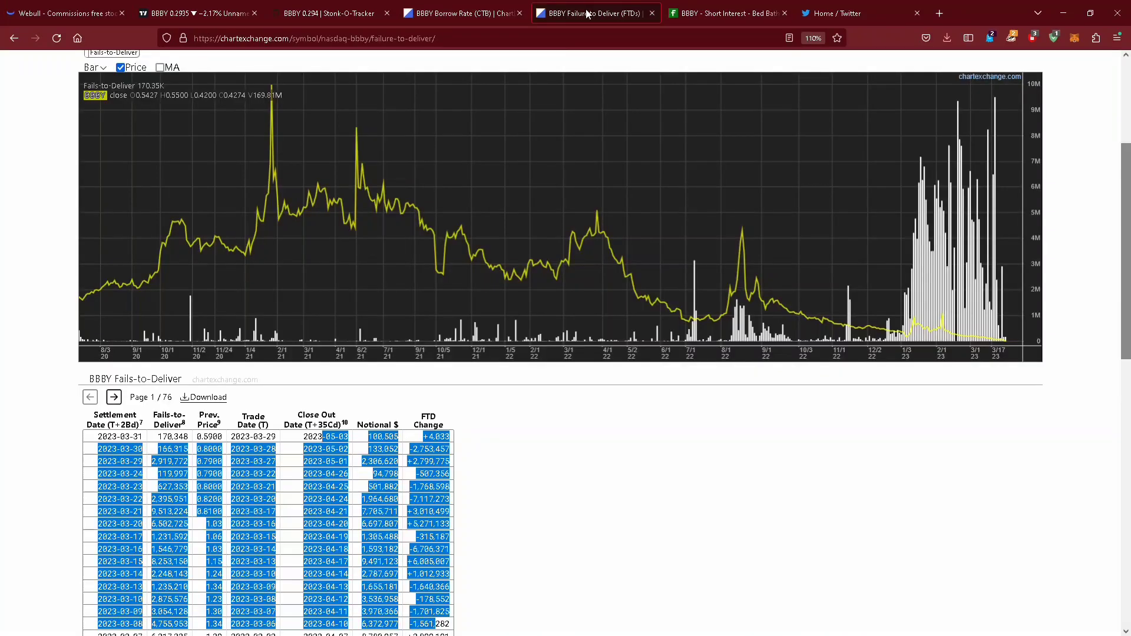
{"action": "left_click", "coordinate": [474, 9]}
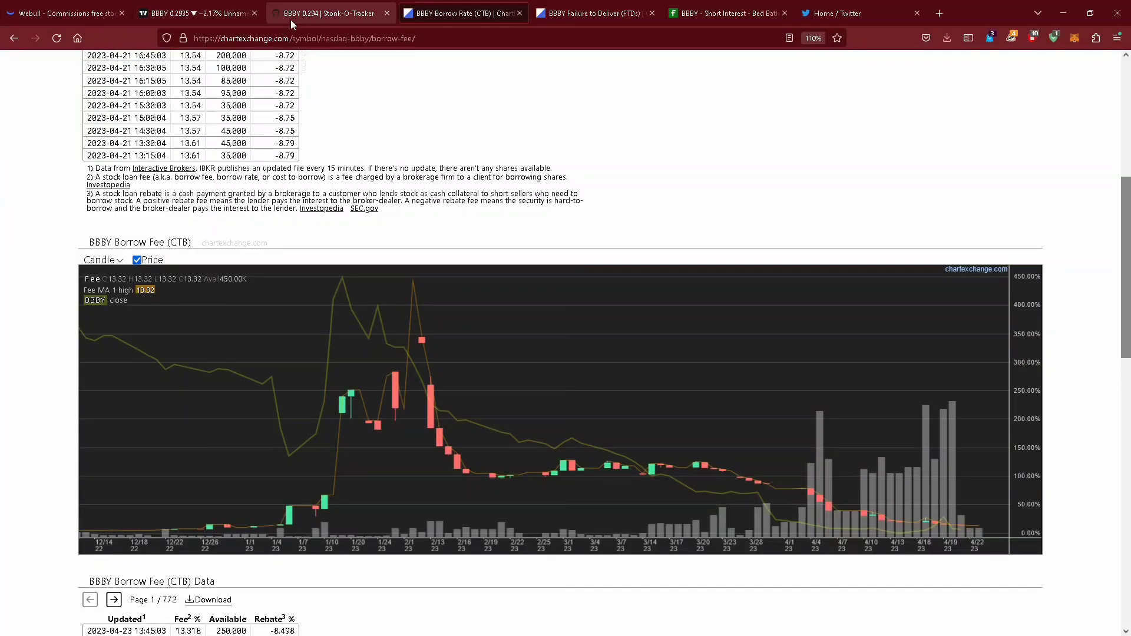
{"action": "left_click", "coordinate": [293, 18]}
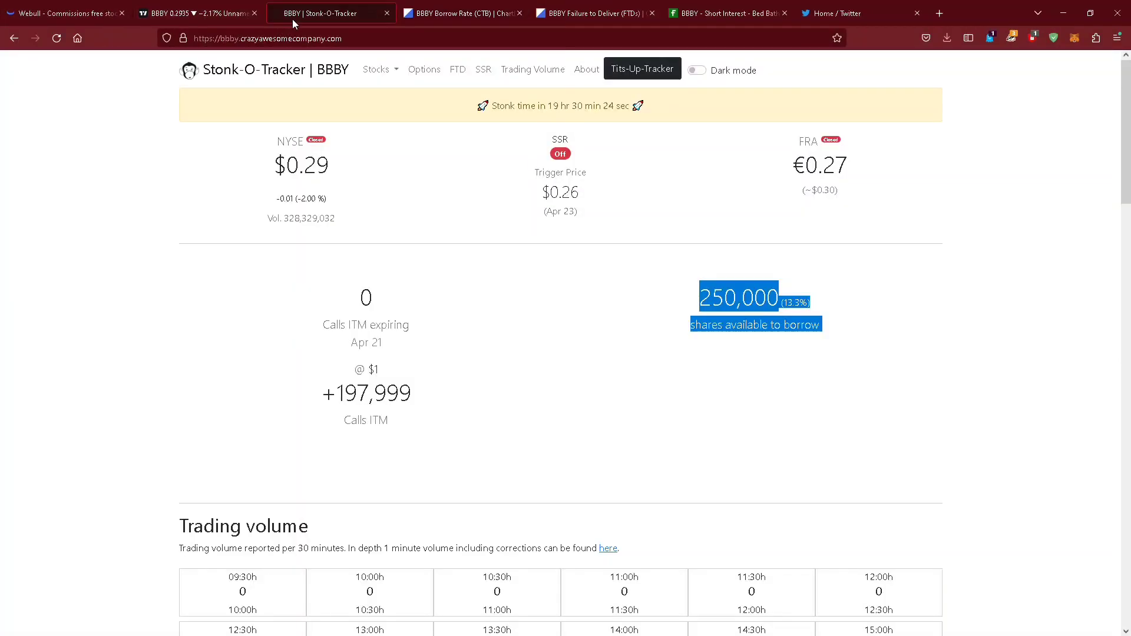
Show TradingView's BBBY 4-hour chart with its 200-period MA in full screen via F11.
{"action": "left_click", "coordinate": [214, 16]}
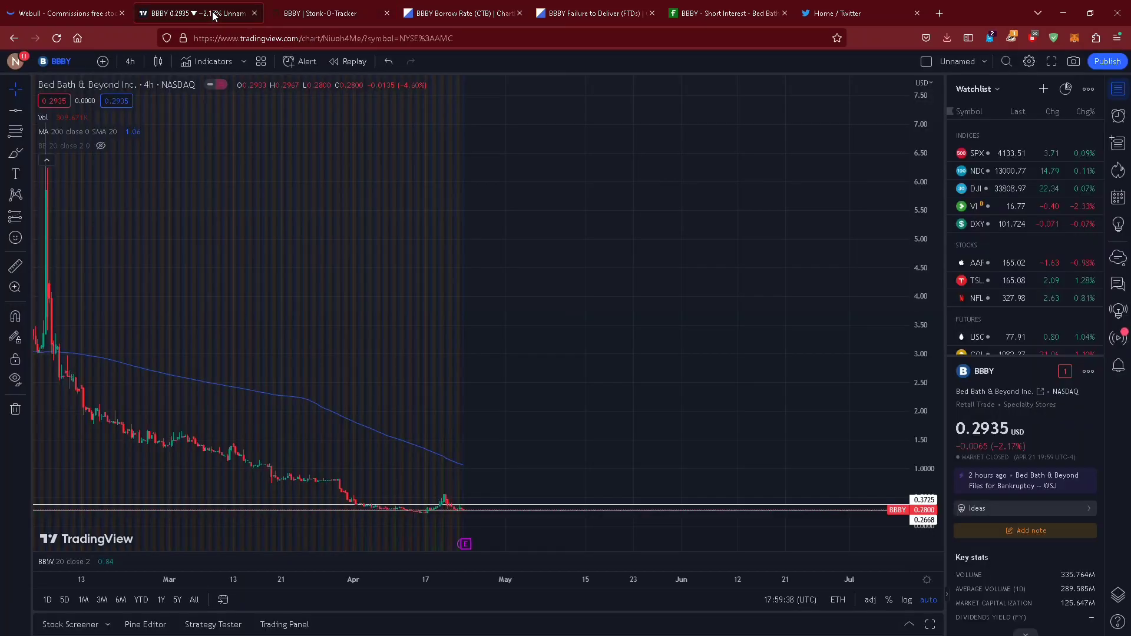
{"action": "key", "text": "F11"}
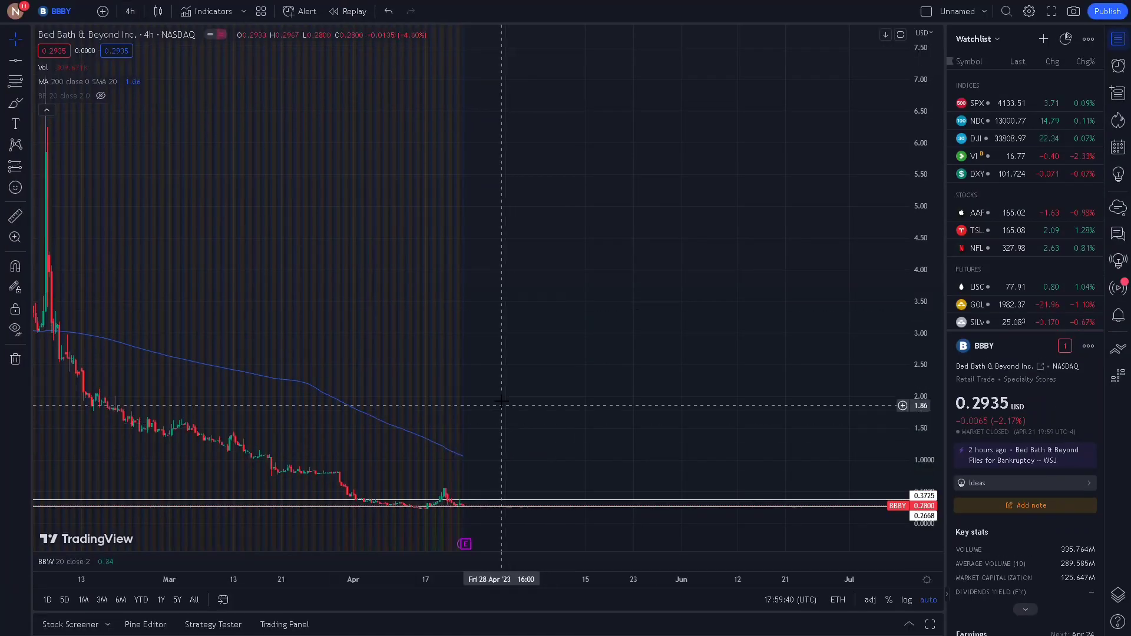